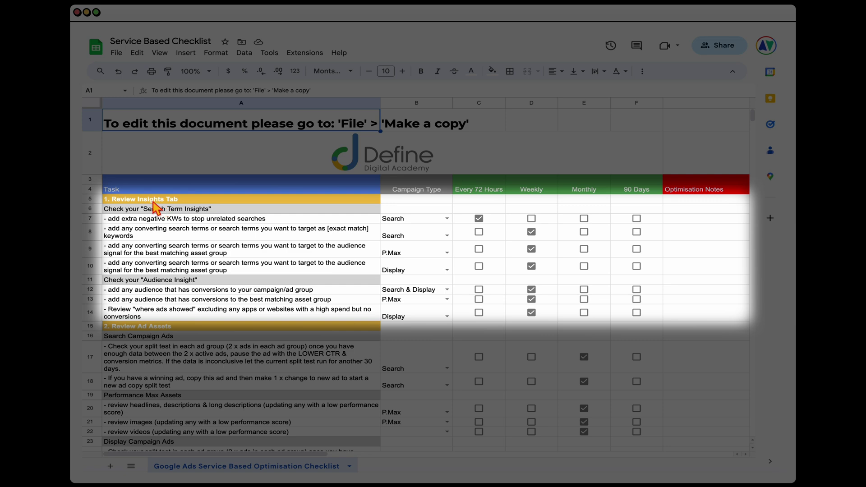
Select checklist rows 7 and 8, the negative and exact-match keyword tasks under Review Insights Tab.
{"action": "left_click", "coordinate": [154, 202]}
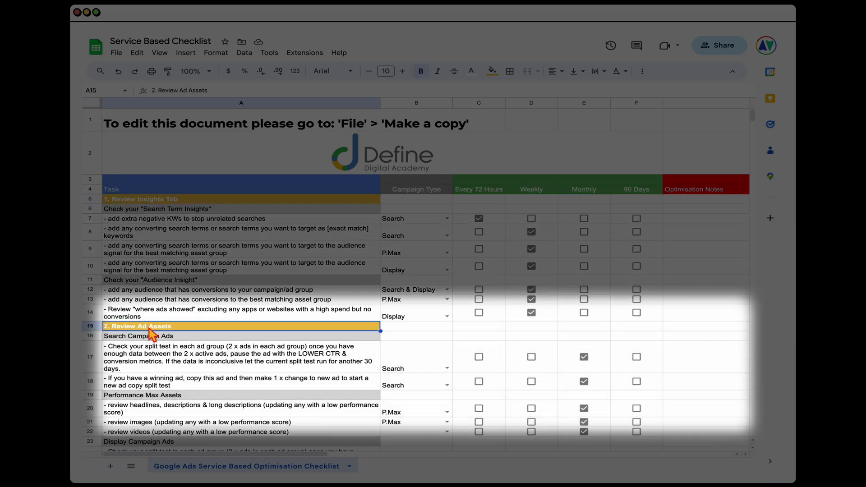
{"action": "left_click", "coordinate": [158, 326]}
{"action": "scroll", "coordinate": [161, 336], "scroll_direction": "down", "scroll_amount": 2}
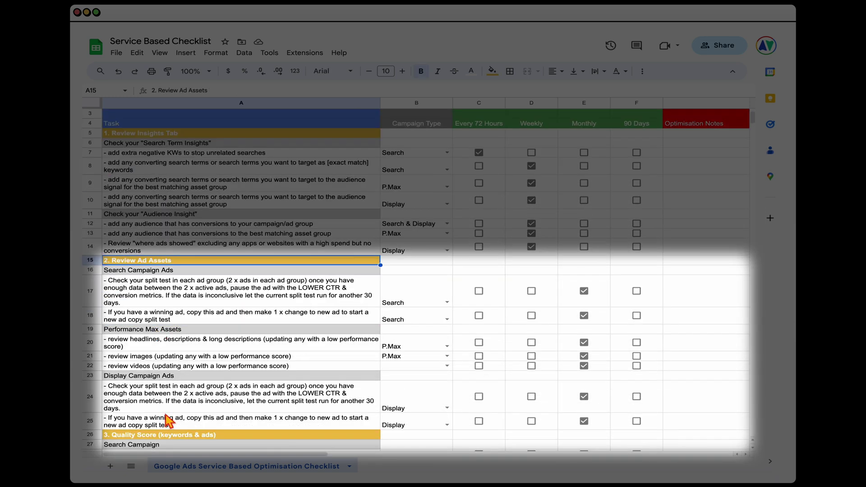
{"action": "scroll", "coordinate": [170, 418], "scroll_direction": "up", "scroll_amount": 2}
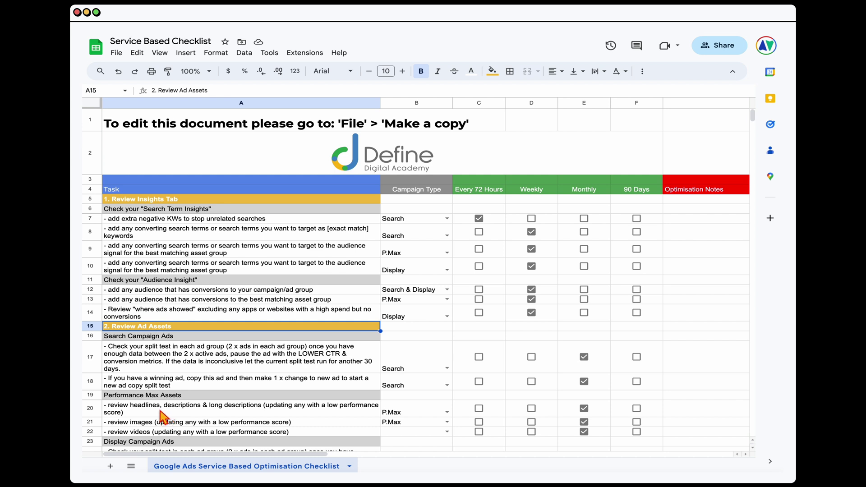
{"action": "left_click", "coordinate": [169, 202]}
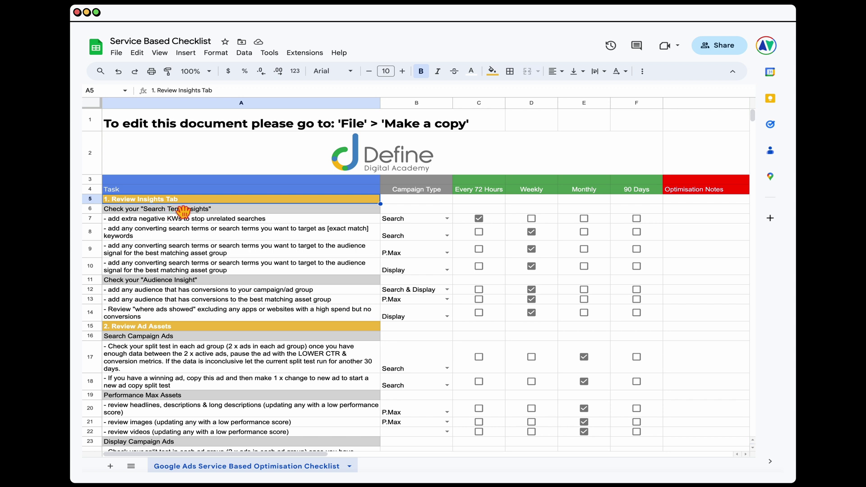
{"action": "left_click", "coordinate": [313, 220]}
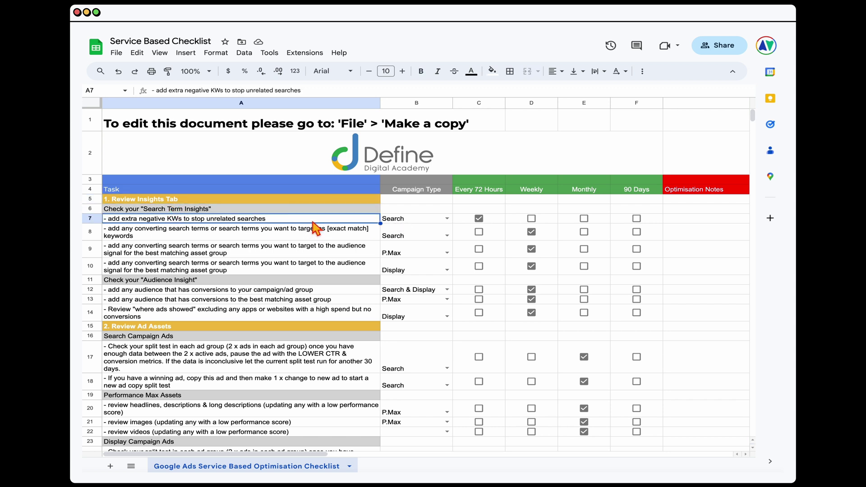
{"action": "left_click_drag", "start_coordinate": [92, 220], "coordinate": [100, 235]}
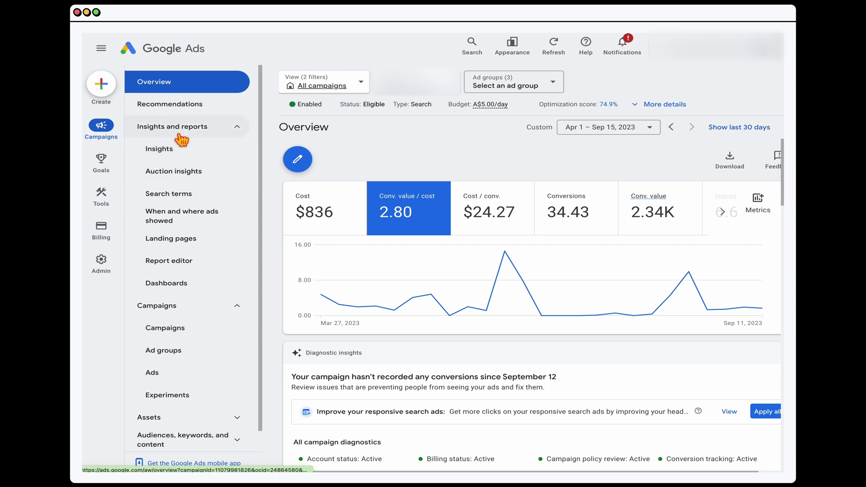
Open the Search terms report under Insights and reports, keeping all campaigns selected.
{"action": "left_click", "coordinate": [418, 83]}
{"action": "left_click", "coordinate": [417, 84]}
{"action": "left_click", "coordinate": [417, 86]}
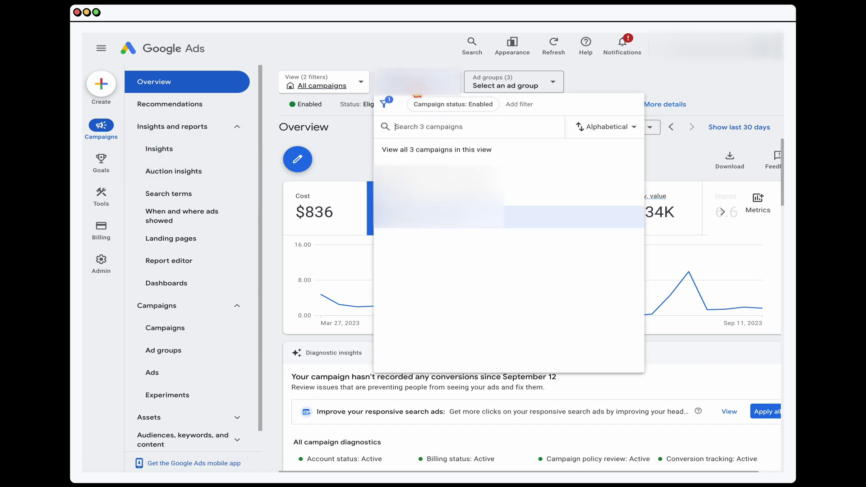
{"action": "left_click", "coordinate": [348, 158]}
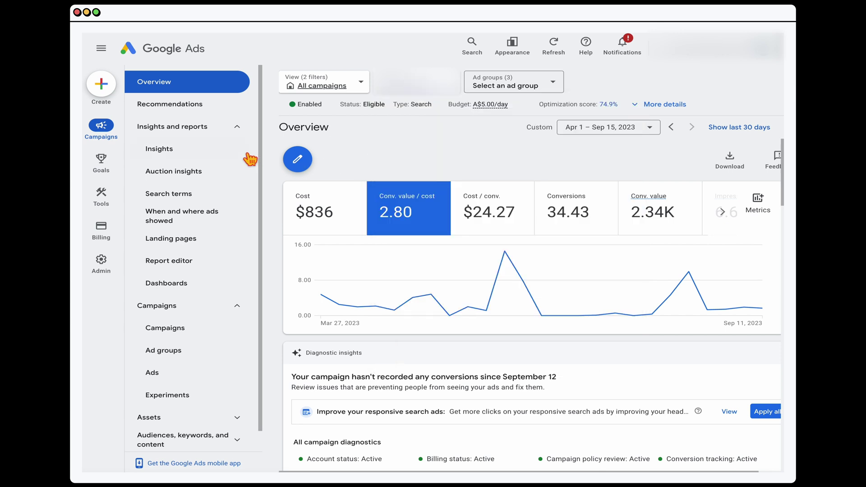
{"action": "left_click", "coordinate": [222, 136]}
{"action": "left_click", "coordinate": [220, 137]}
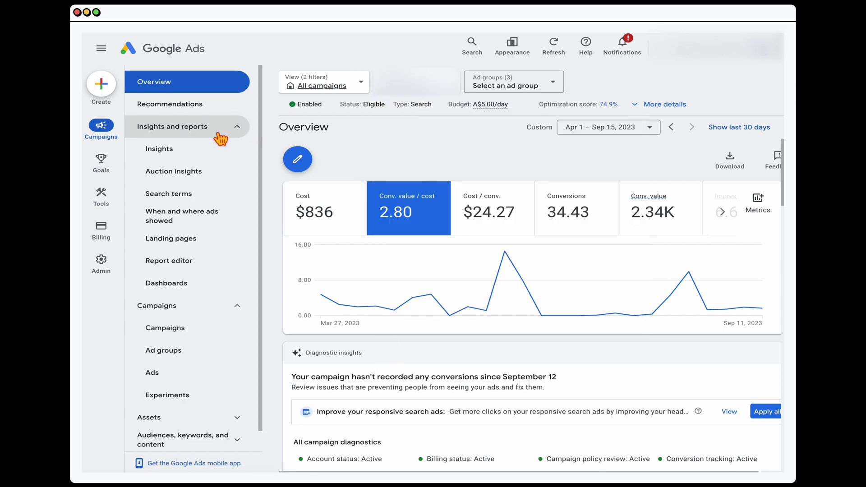
{"action": "left_click", "coordinate": [174, 195]}
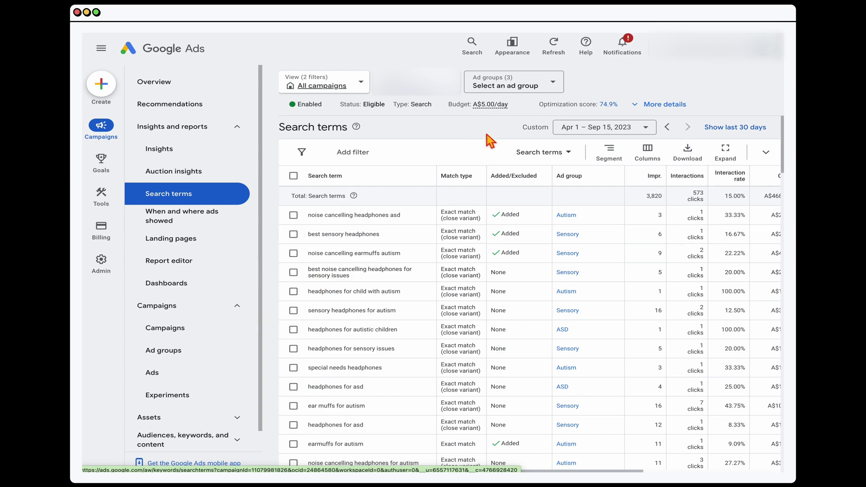
Try Last 7 days, then apply a custom Jun 1 – Sep 14, 2023 date range.
{"action": "left_click", "coordinate": [612, 133]}
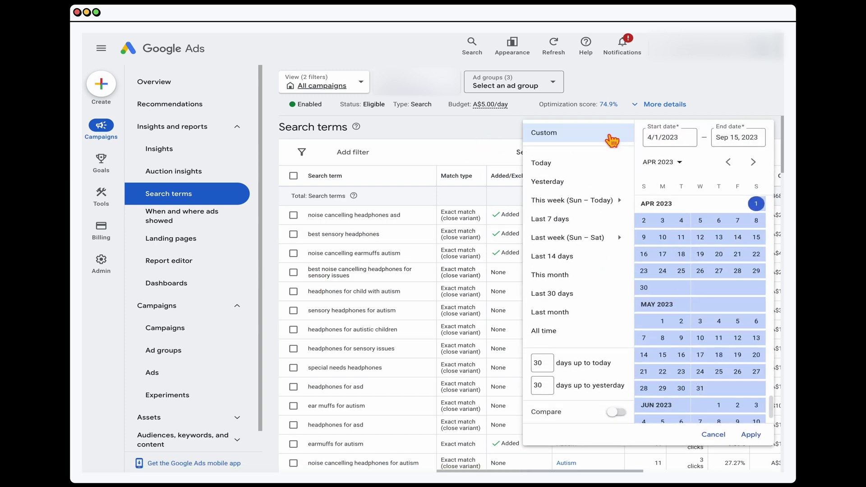
{"action": "left_click", "coordinate": [575, 224]}
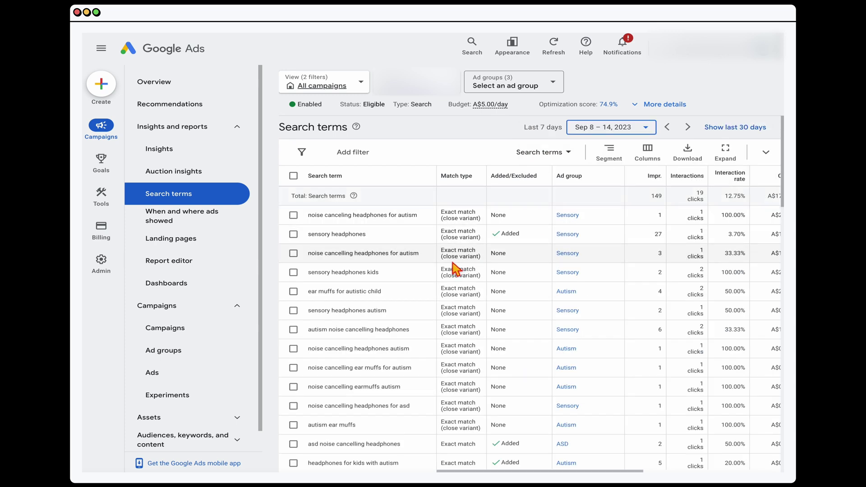
{"action": "scroll", "coordinate": [474, 284], "scroll_direction": "down", "scroll_amount": 20}
{"action": "scroll", "coordinate": [476, 293], "scroll_direction": "up", "scroll_amount": 15}
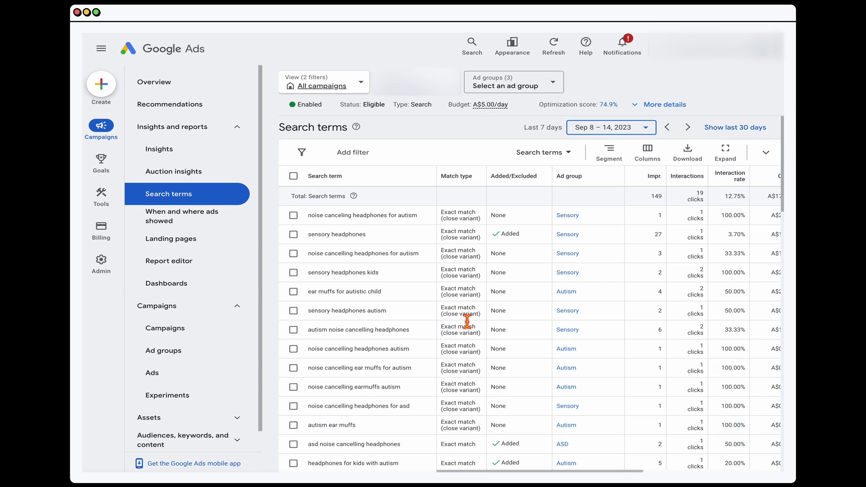
{"action": "left_click", "coordinate": [612, 131]}
{"action": "mouse_move", "coordinate": [582, 238]}
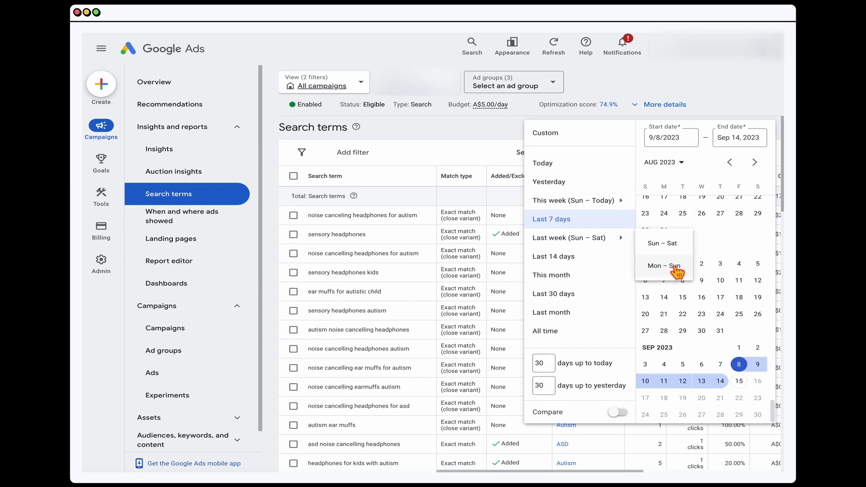
{"action": "scroll", "coordinate": [722, 271], "scroll_direction": "up", "scroll_amount": 5}
{"action": "left_click", "coordinate": [720, 239]}
{"action": "left_click", "coordinate": [752, 435]}
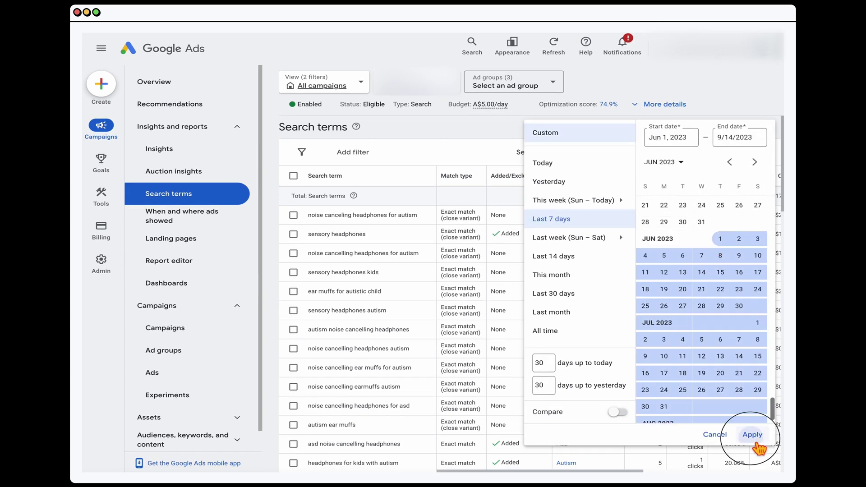
Return the date range to Last 7 days, Sep 8–14, 2023.
{"action": "scroll", "coordinate": [600, 338], "scroll_direction": "down", "scroll_amount": 10}
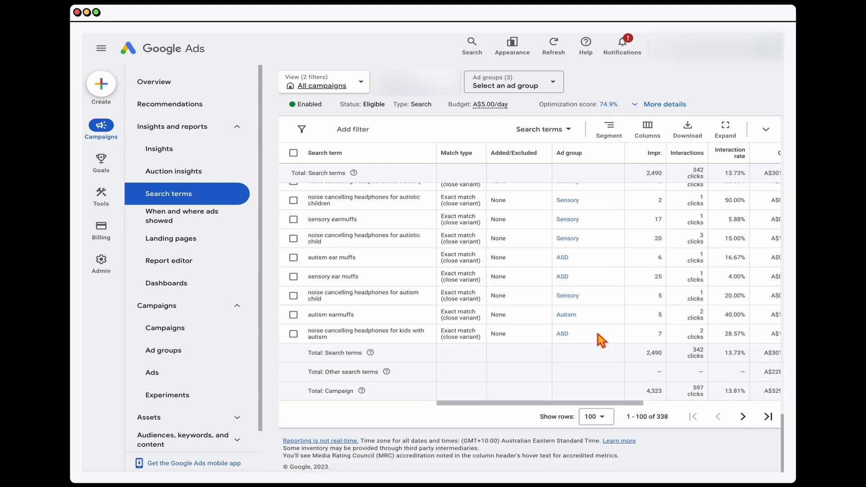
{"action": "scroll", "coordinate": [664, 428], "scroll_direction": "up", "scroll_amount": 8}
{"action": "scroll", "coordinate": [616, 207], "scroll_direction": "up", "scroll_amount": 6}
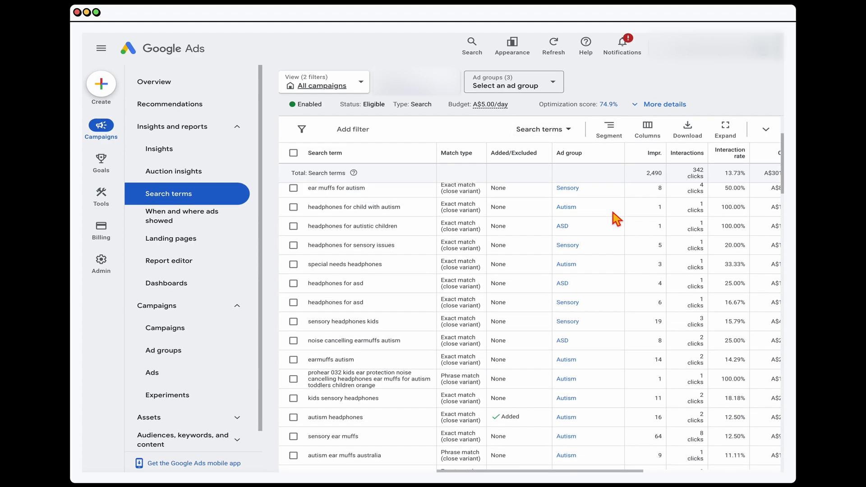
{"action": "left_click", "coordinate": [622, 133]}
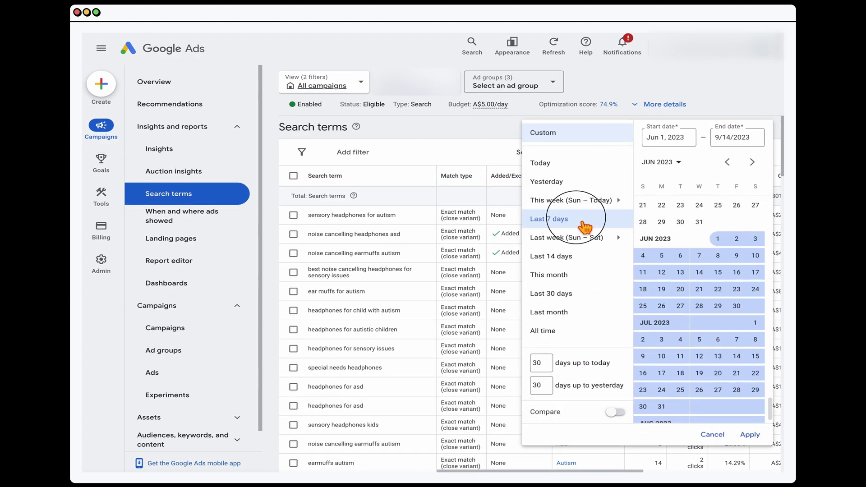
{"action": "left_click", "coordinate": [583, 219]}
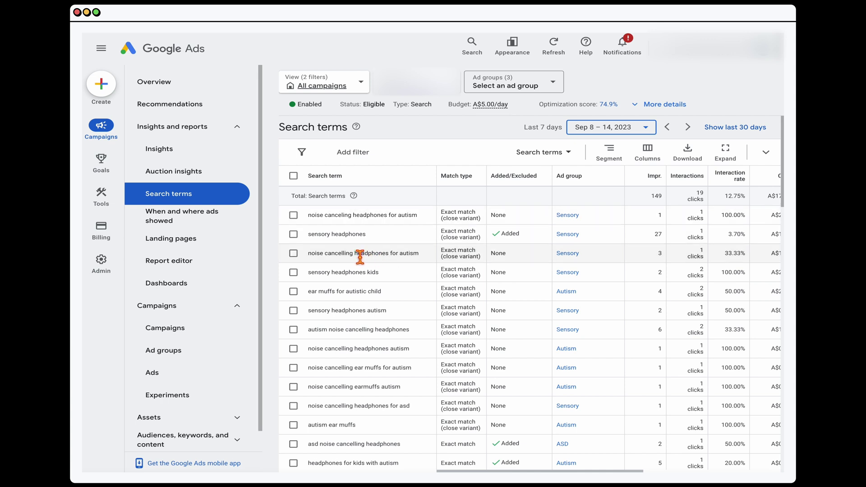
Filter the search terms to the ASD ad group and tick 'ear buds for autism'.
{"action": "scroll", "coordinate": [360, 257], "scroll_direction": "down", "scroll_amount": 1}
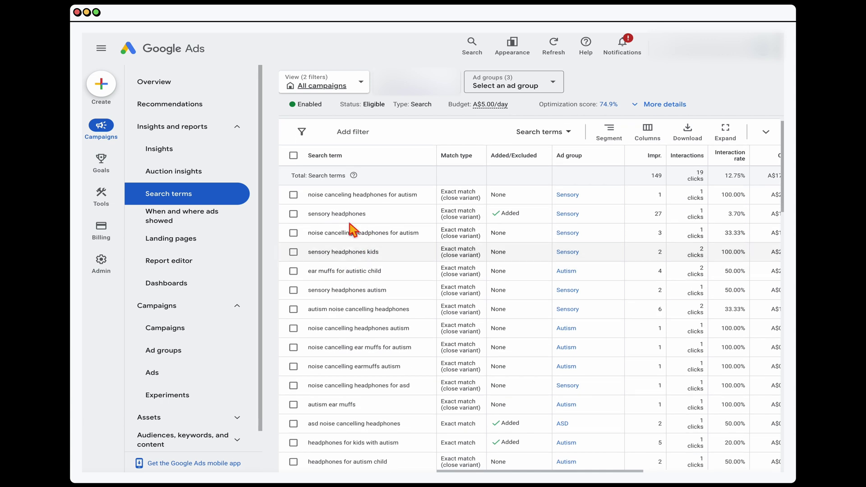
{"action": "left_click", "coordinate": [551, 84]}
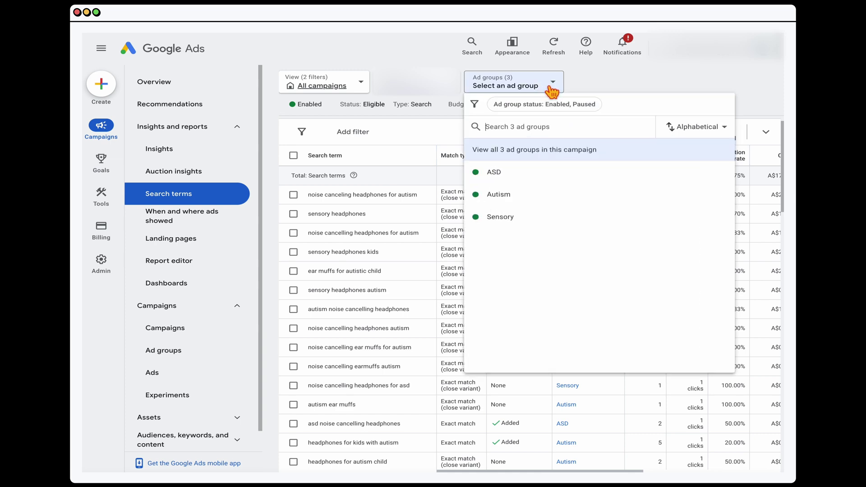
{"action": "left_click", "coordinate": [519, 170]}
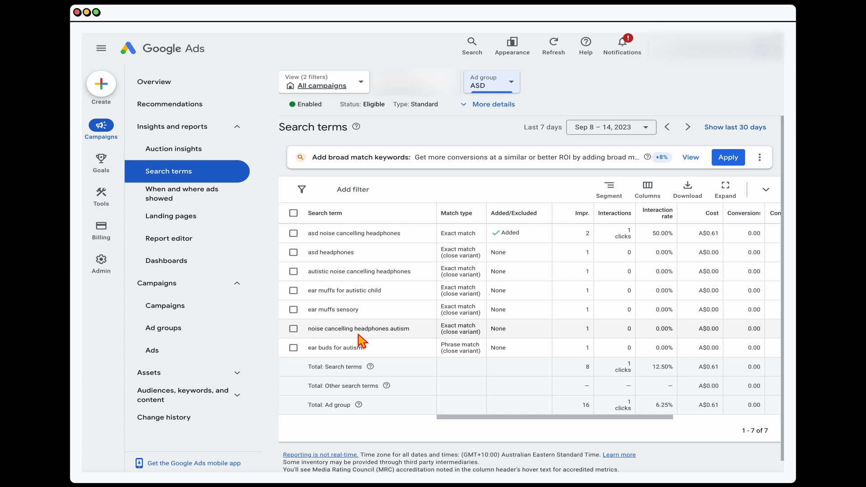
{"action": "left_click", "coordinate": [293, 348]}
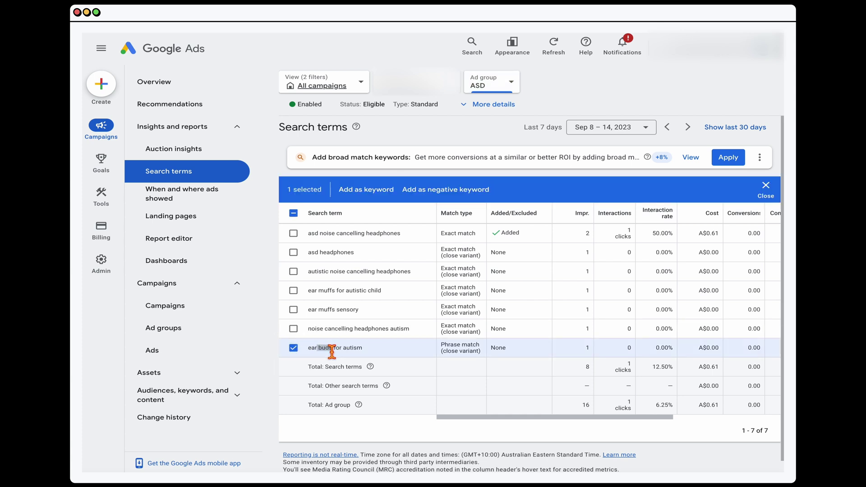
Add 'ear buds for autism' as an ad-group-level negative keyword and save it.
{"action": "left_click", "coordinate": [440, 193]}
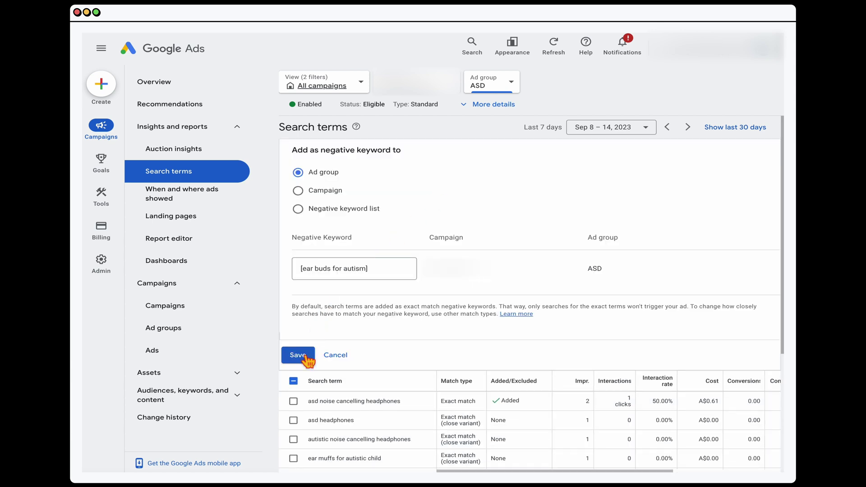
{"action": "left_click", "coordinate": [378, 273]}
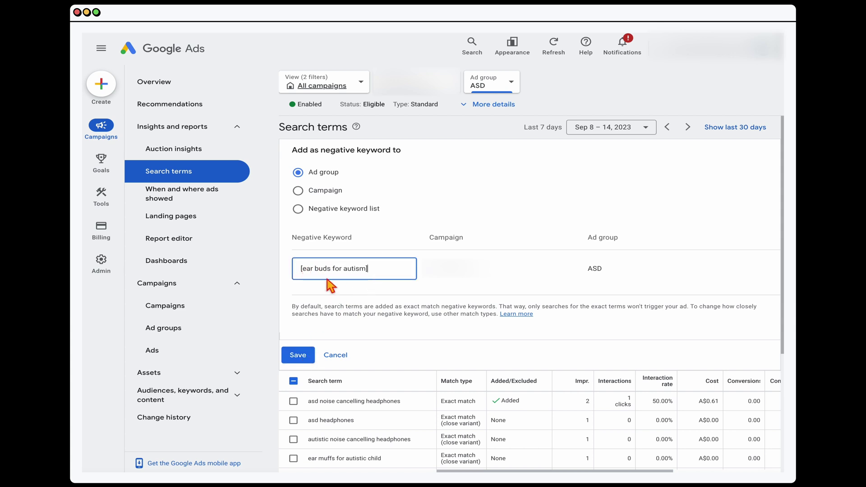
{"action": "left_click", "coordinate": [298, 356]}
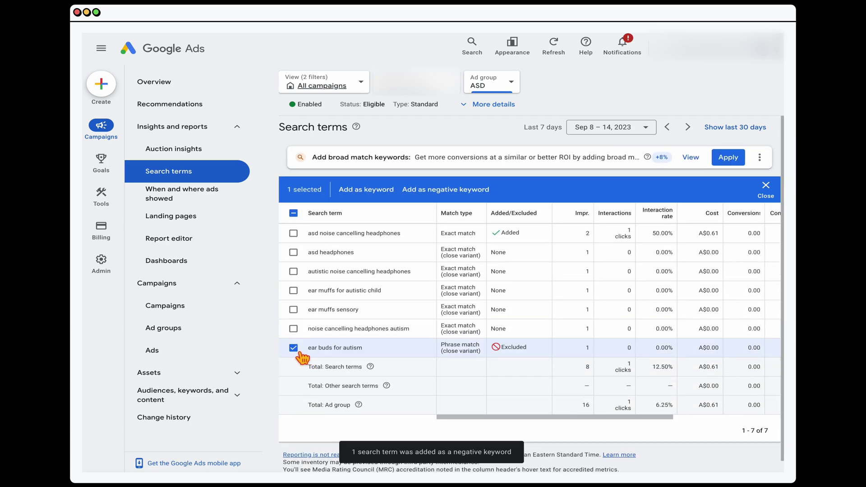
{"action": "left_click", "coordinate": [429, 190]}
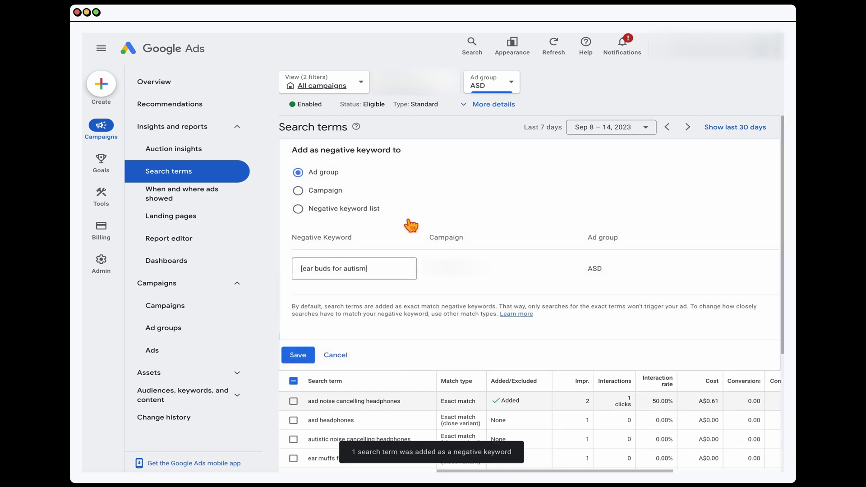
{"action": "left_click", "coordinate": [390, 274]}
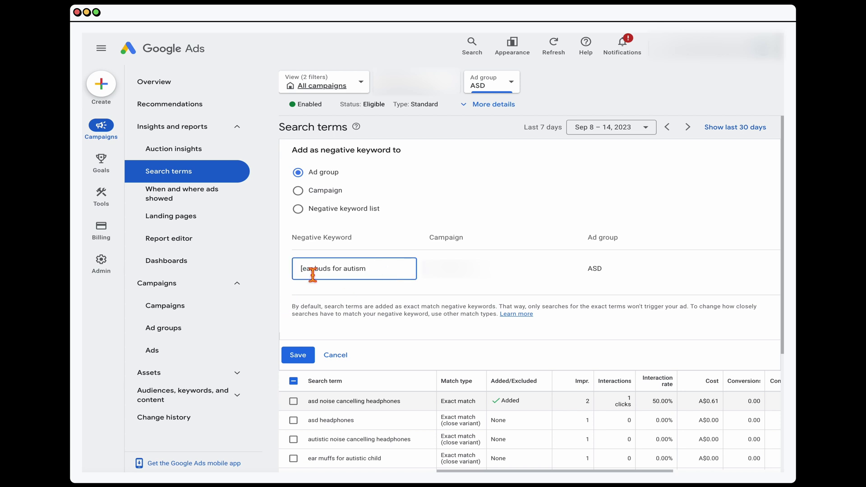
{"action": "left_click", "coordinate": [311, 356]}
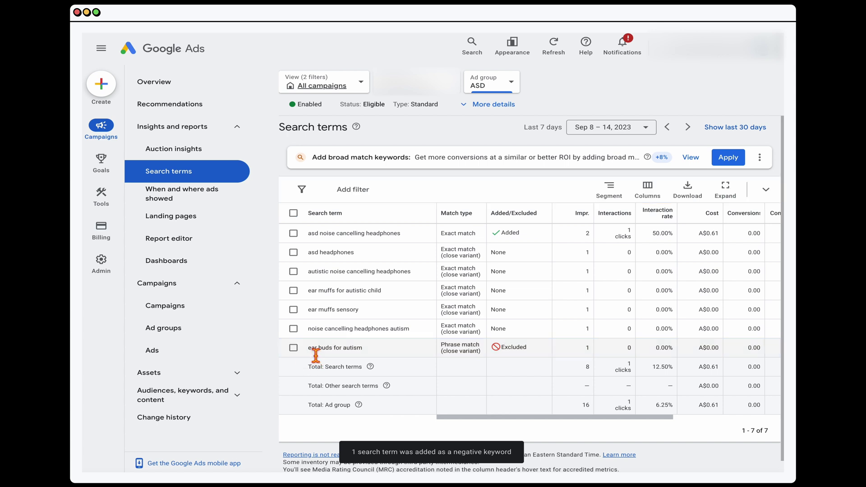
Highlight the now-Excluded 'ear buds for autism' term and its close variant match note.
{"action": "left_click_drag", "start_coordinate": [327, 348], "coordinate": [309, 351]}
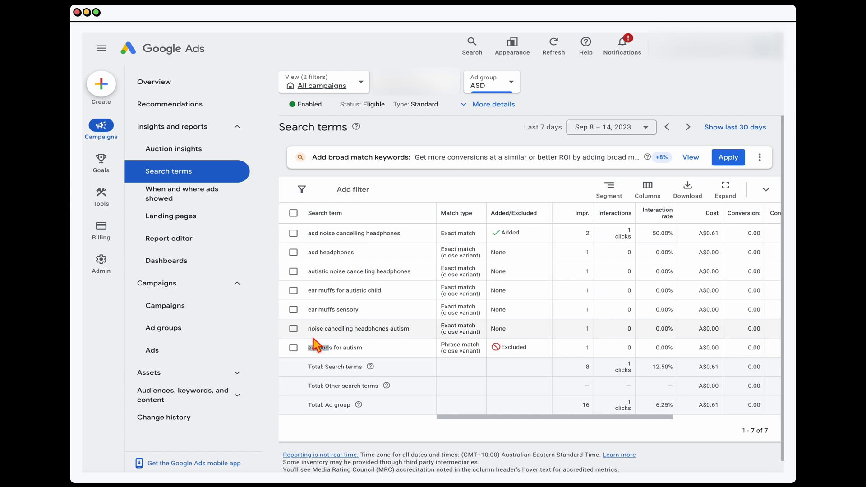
{"action": "left_click_drag", "start_coordinate": [310, 351], "coordinate": [338, 352]}
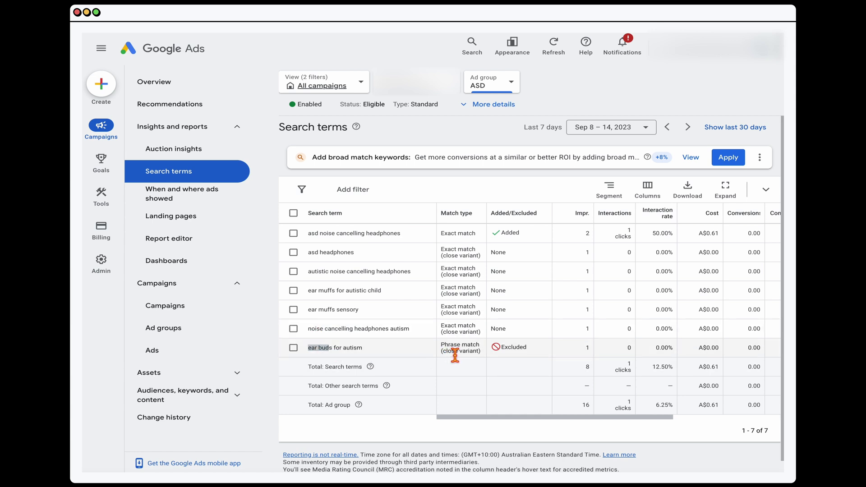
{"action": "left_click", "coordinate": [477, 355]}
{"action": "left_click_drag", "start_coordinate": [478, 355], "coordinate": [443, 356]}
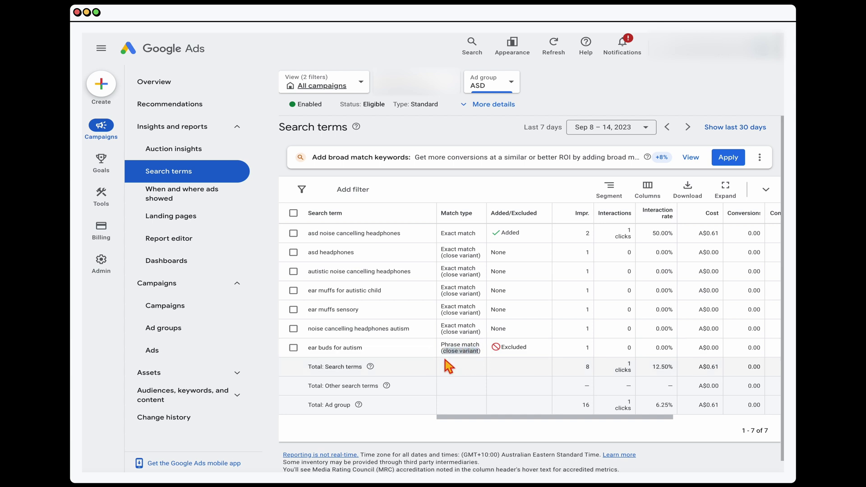
{"action": "left_click", "coordinate": [491, 82]}
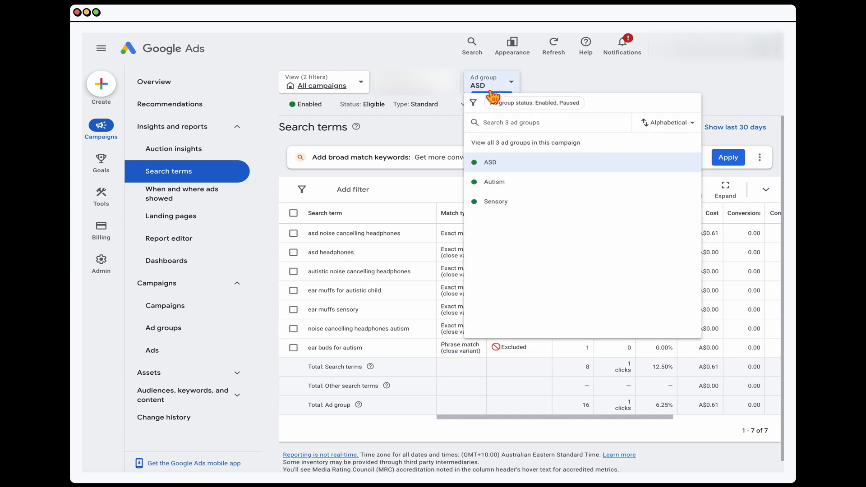
Show search terms from all 3 ad groups, sorted by Conversions.
{"action": "left_click", "coordinate": [519, 149]}
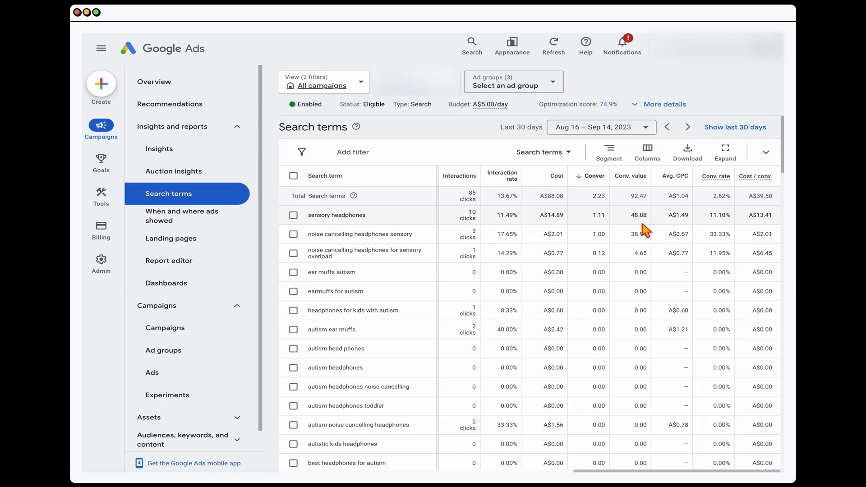
{"action": "left_click", "coordinate": [581, 180]}
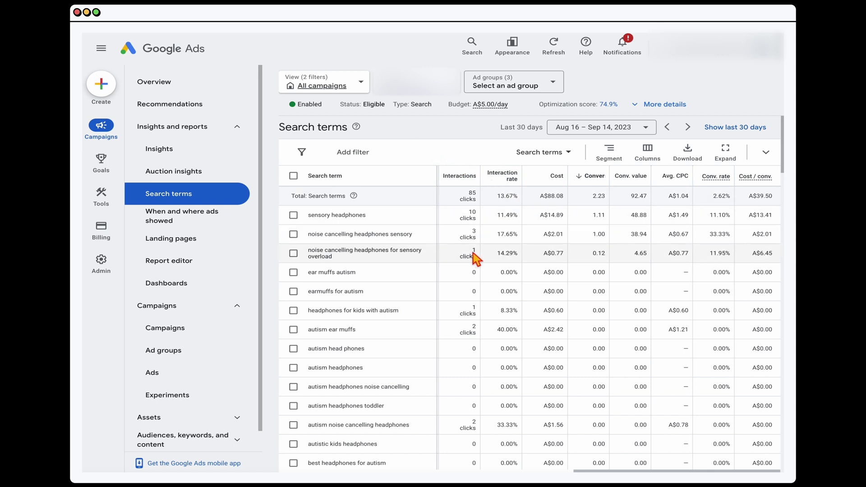
{"action": "scroll", "coordinate": [473, 255], "scroll_direction": "left", "scroll_amount": 5}
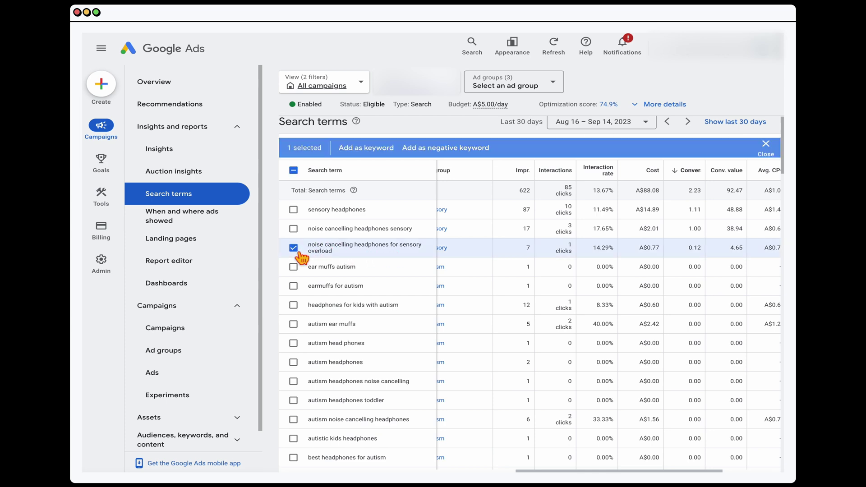
Add 'noise cancelling headphones for sensory overload' as a keyword and save it.
{"action": "left_click", "coordinate": [379, 151]}
{"action": "left_click", "coordinate": [297, 295]}
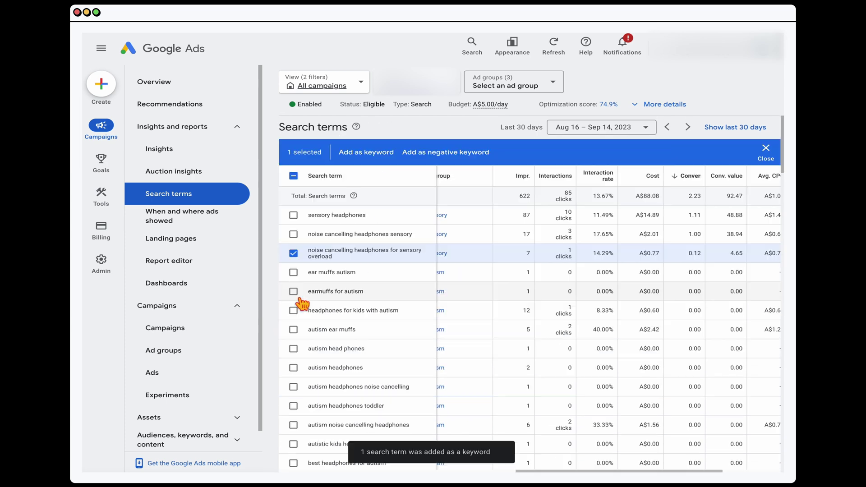
{"action": "scroll", "coordinate": [332, 264], "scroll_direction": "left", "scroll_amount": 4}
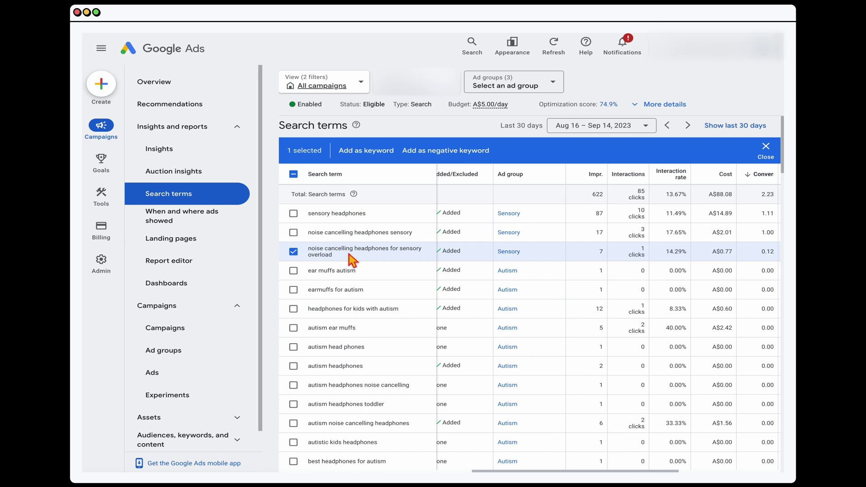
{"action": "scroll", "coordinate": [354, 262], "scroll_direction": "left", "scroll_amount": 3}
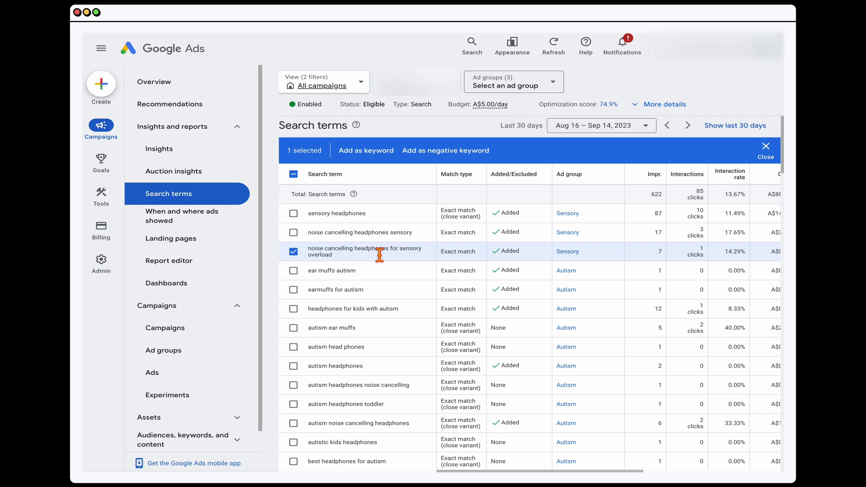
{"action": "left_click", "coordinate": [294, 253]}
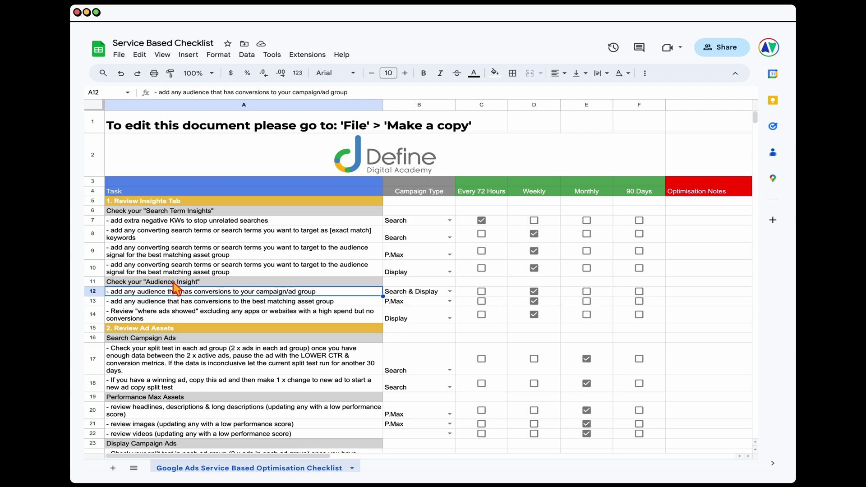
{"action": "left_click", "coordinate": [151, 283]}
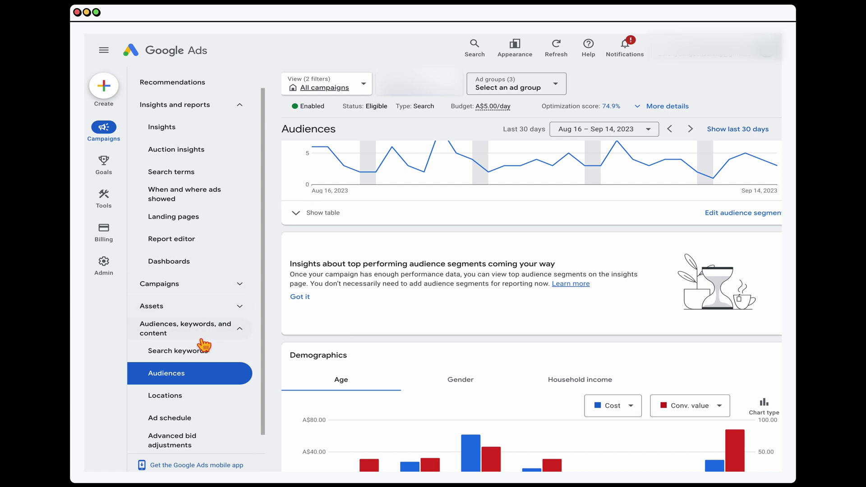
Open the A$300/day campaign's Insights page and scroll through its performance summary.
{"action": "left_click", "coordinate": [206, 338]}
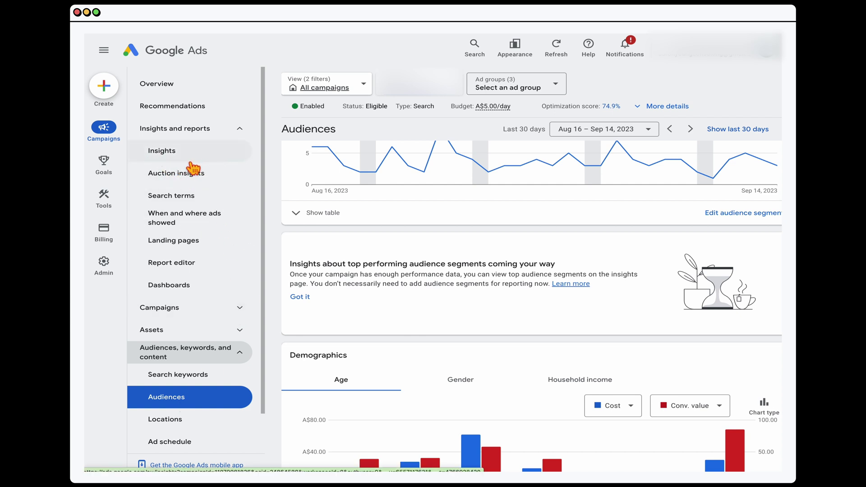
{"action": "left_click", "coordinate": [208, 155]}
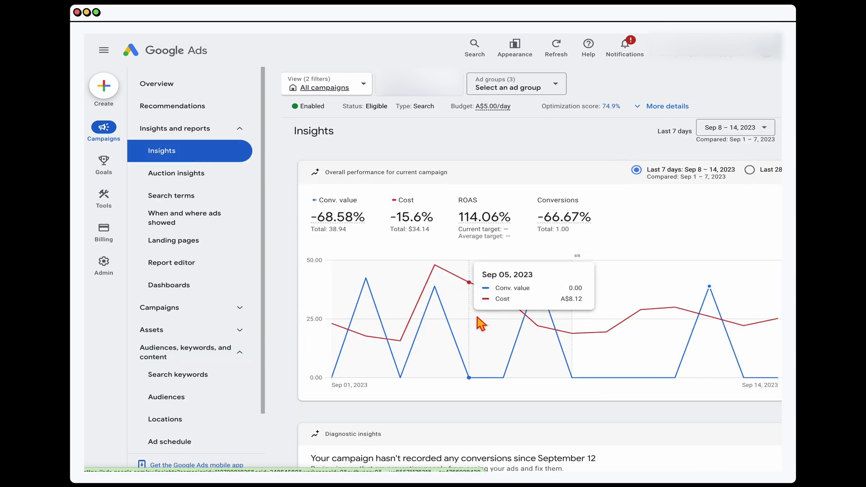
{"action": "scroll", "coordinate": [480, 322], "scroll_direction": "down", "scroll_amount": 3}
{"action": "scroll", "coordinate": [481, 323], "scroll_direction": "down", "scroll_amount": 10}
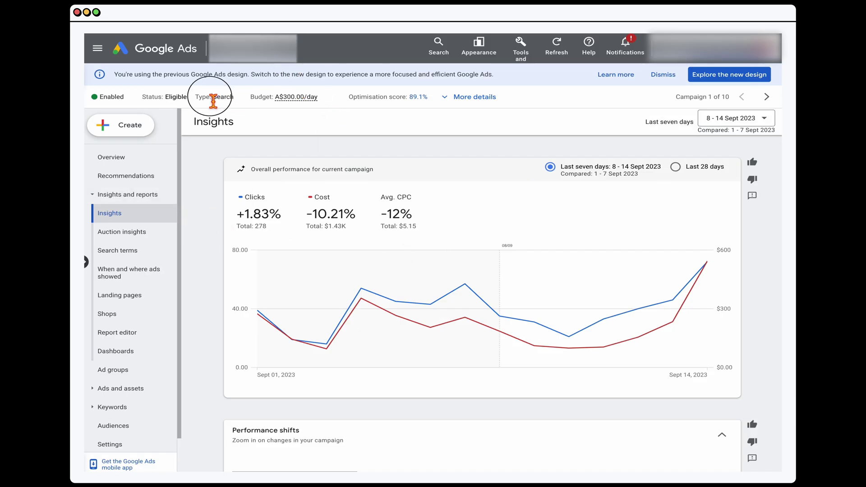
Scroll down to the Audience insight conversions table, then back up to the overview.
{"action": "double_click", "coordinate": [211, 97]}
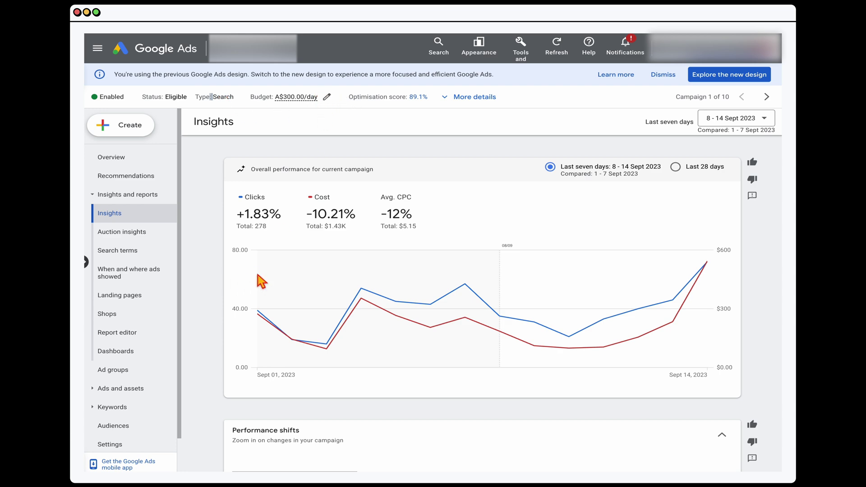
{"action": "scroll", "coordinate": [333, 241], "scroll_direction": "down", "scroll_amount": 10}
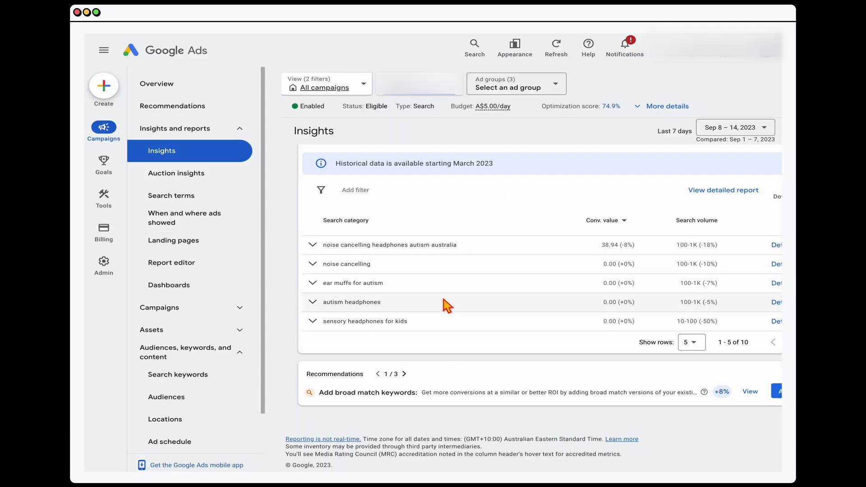
{"action": "scroll", "coordinate": [419, 302], "scroll_direction": "up", "scroll_amount": 10}
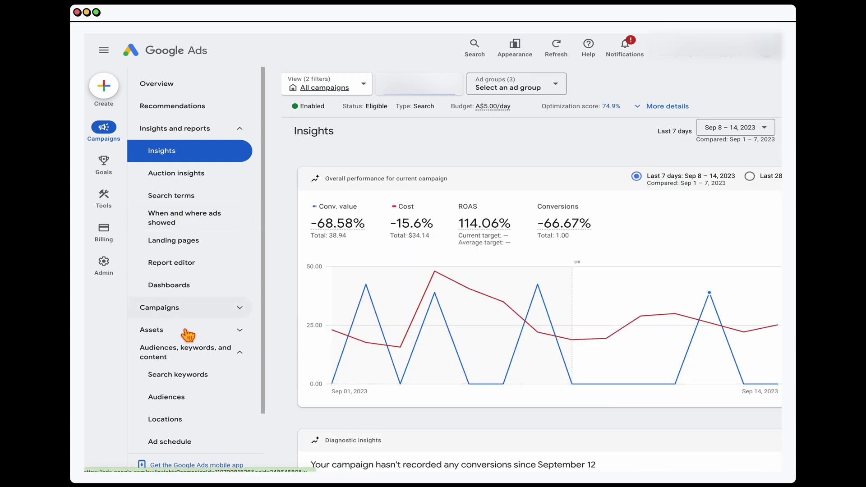
Open the Audiences page and highlight the note about upcoming audience insights.
{"action": "left_click", "coordinate": [190, 409]}
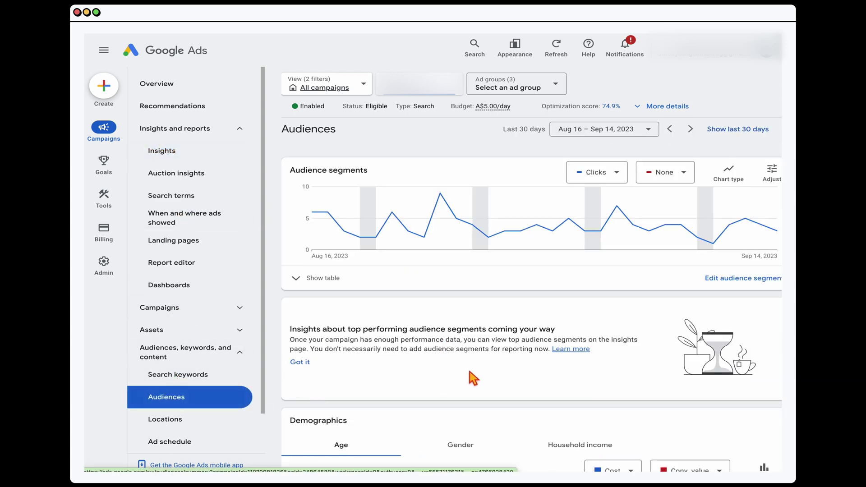
{"action": "left_click", "coordinate": [296, 347]}
{"action": "left_click_drag", "start_coordinate": [296, 347], "coordinate": [545, 357]}
Expand the audience segments table and scroll through its rows and columns.
{"action": "left_click", "coordinate": [319, 287]}
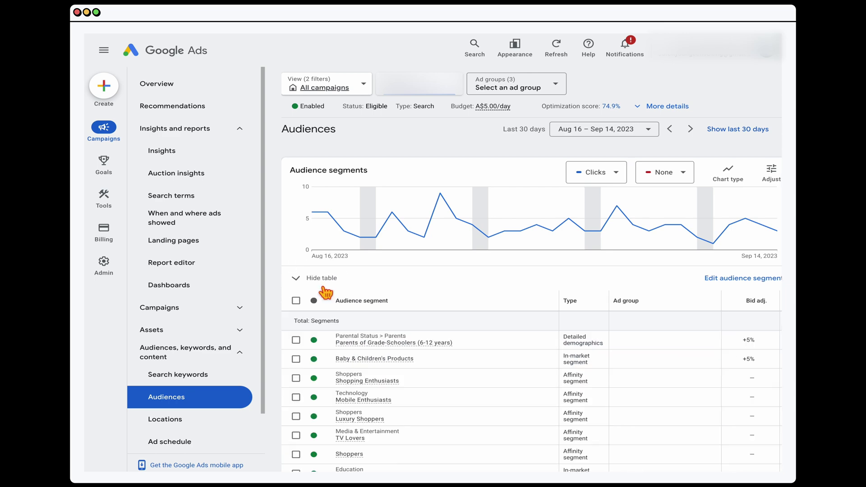
{"action": "scroll", "coordinate": [458, 366], "scroll_direction": "down", "scroll_amount": 3}
{"action": "scroll", "coordinate": [455, 363], "scroll_direction": "down", "scroll_amount": 10}
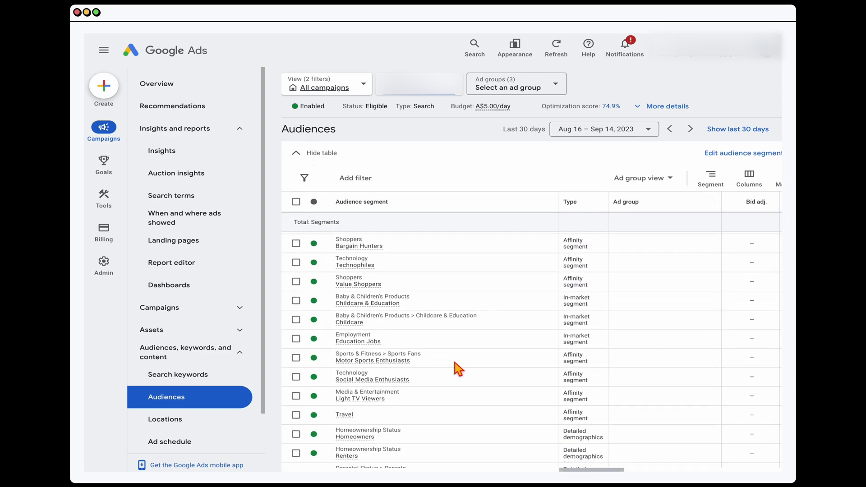
{"action": "left_click_drag", "start_coordinate": [368, 348], "coordinate": [336, 348]}
{"action": "scroll", "coordinate": [519, 350], "scroll_direction": "right", "scroll_amount": 5}
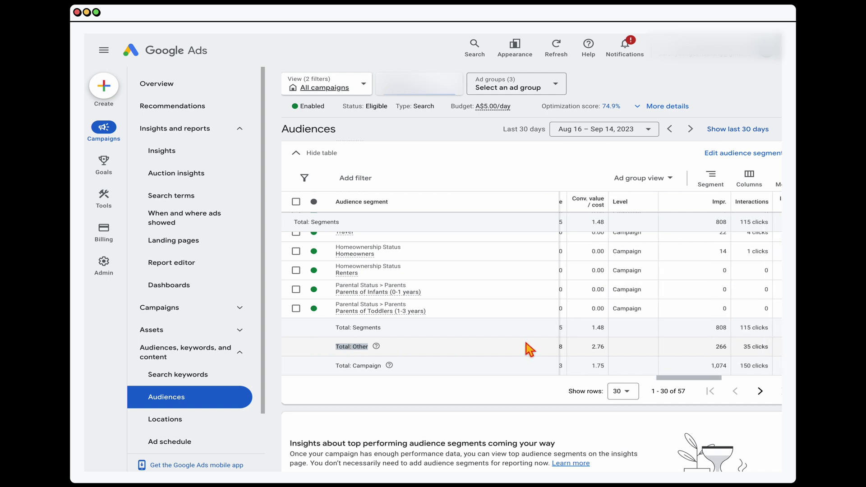
{"action": "scroll", "coordinate": [612, 356], "scroll_direction": "right", "scroll_amount": 6}
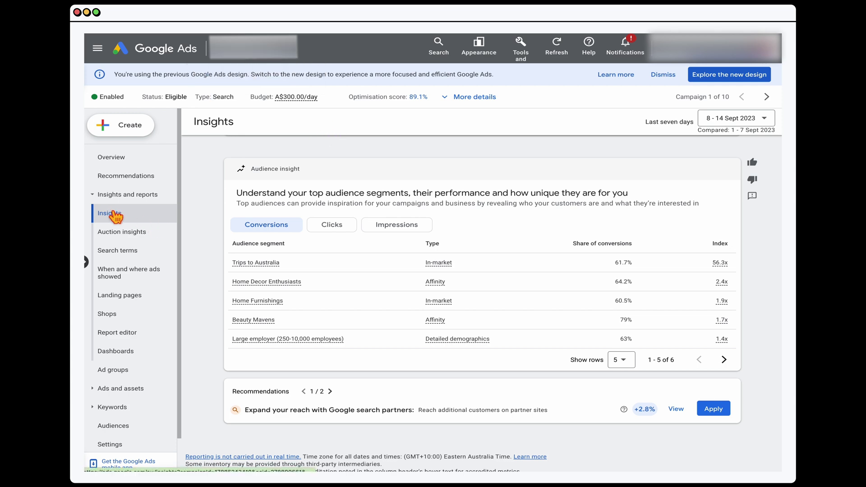
{"action": "left_click", "coordinate": [116, 207]}
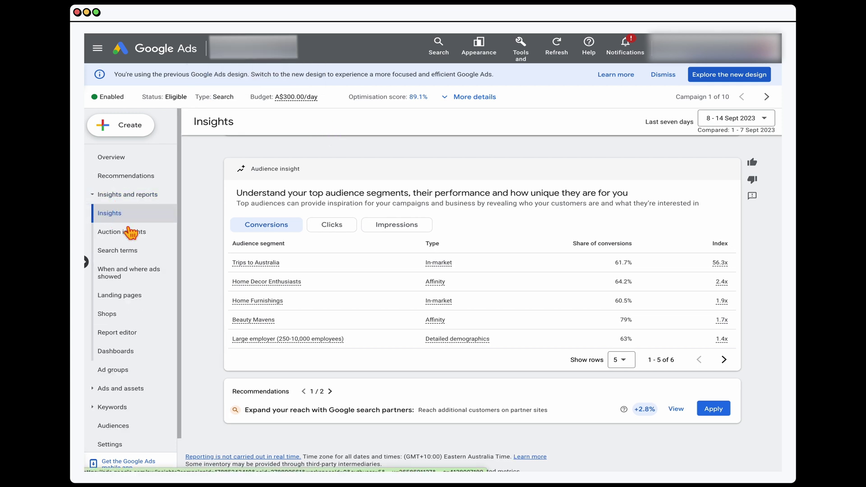
{"action": "scroll", "coordinate": [353, 246], "scroll_direction": "down", "scroll_amount": 10}
{"action": "scroll", "coordinate": [354, 246], "scroll_direction": "down", "scroll_amount": 7}
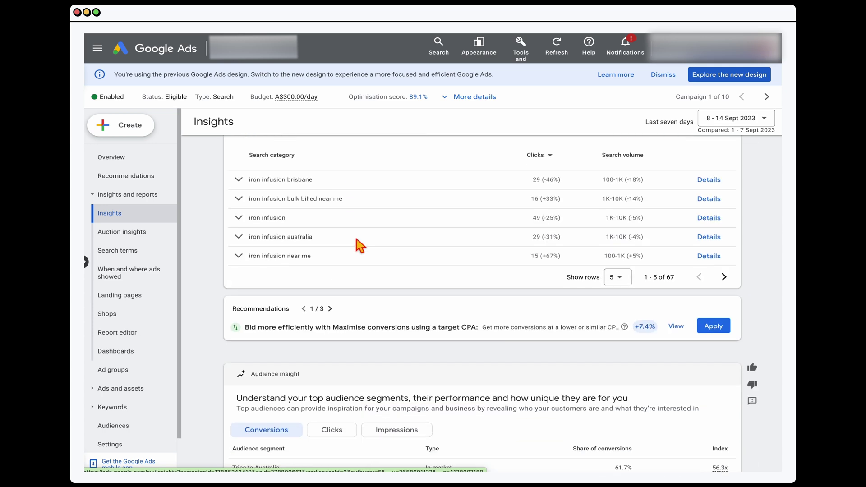
{"action": "scroll", "coordinate": [362, 248], "scroll_direction": "down", "scroll_amount": 3}
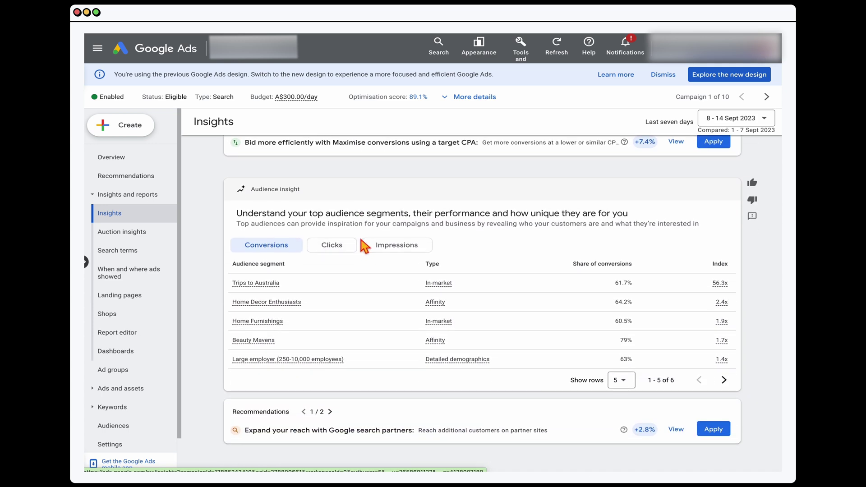
{"action": "key", "text": "ctrl+Tab"}
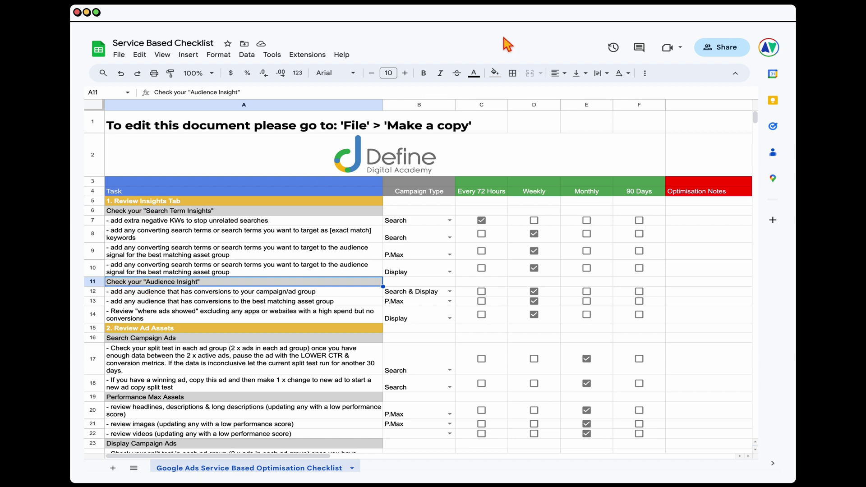
{"action": "key", "text": "ctrl+Tab"}
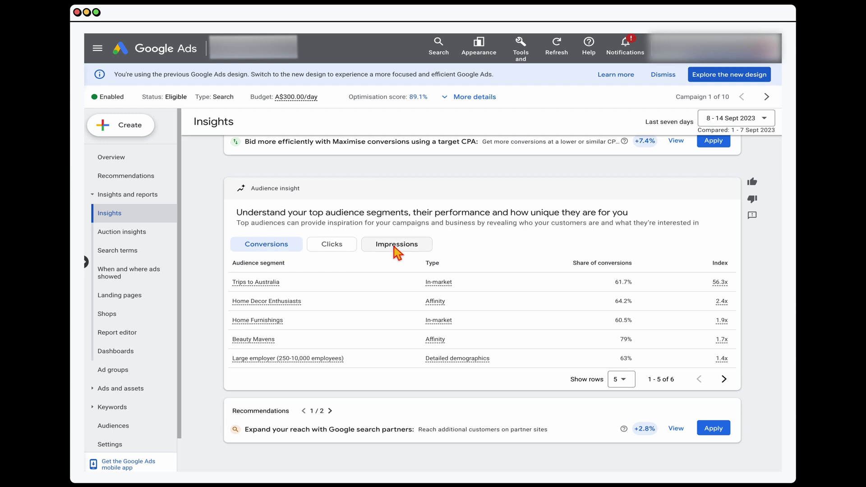
{"action": "left_click", "coordinate": [397, 249]}
{"action": "left_click", "coordinate": [329, 271]}
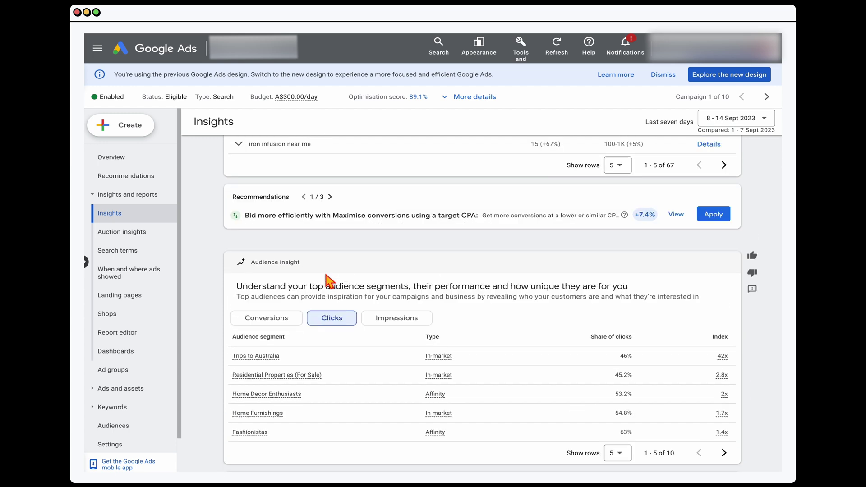
{"action": "left_click", "coordinate": [264, 322]}
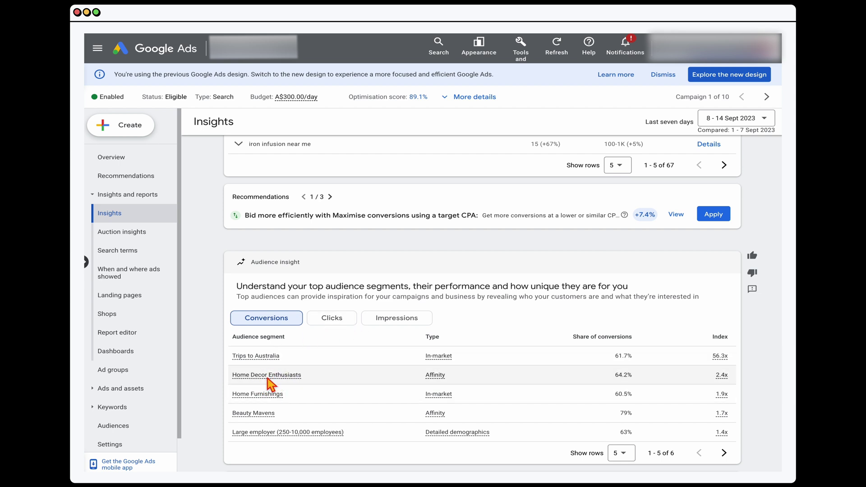
{"action": "left_click", "coordinate": [332, 318]}
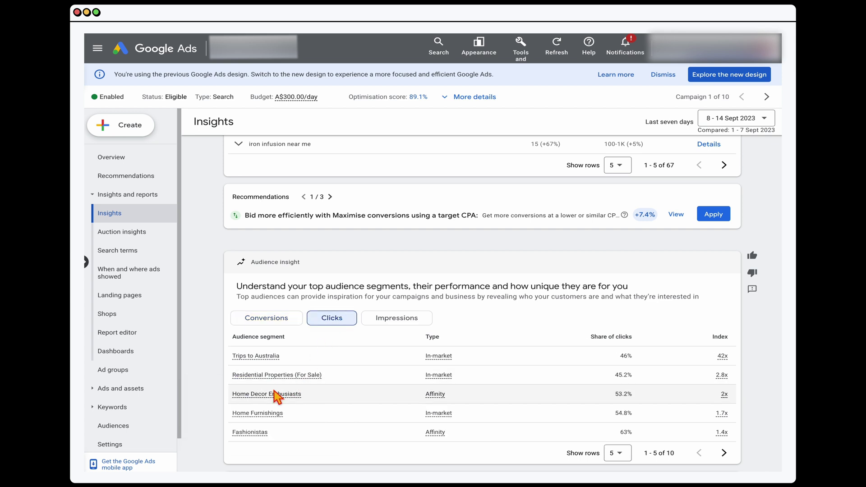
{"action": "left_click", "coordinate": [396, 321]}
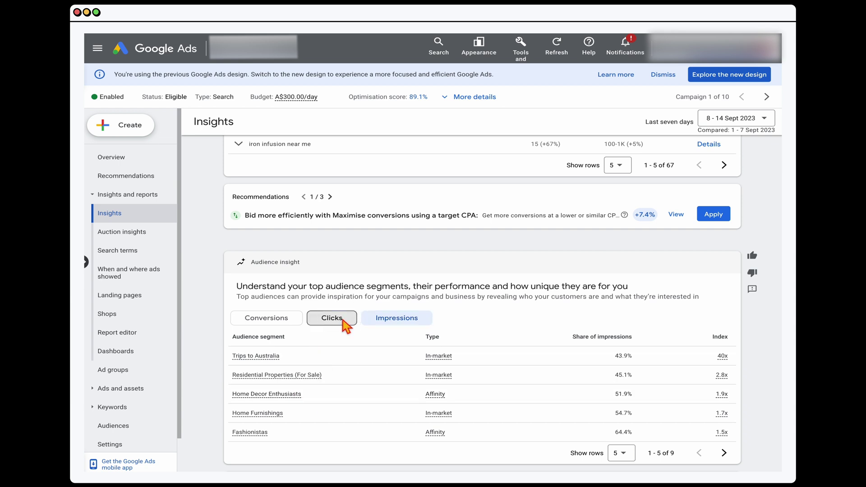
{"action": "left_click", "coordinate": [280, 321]}
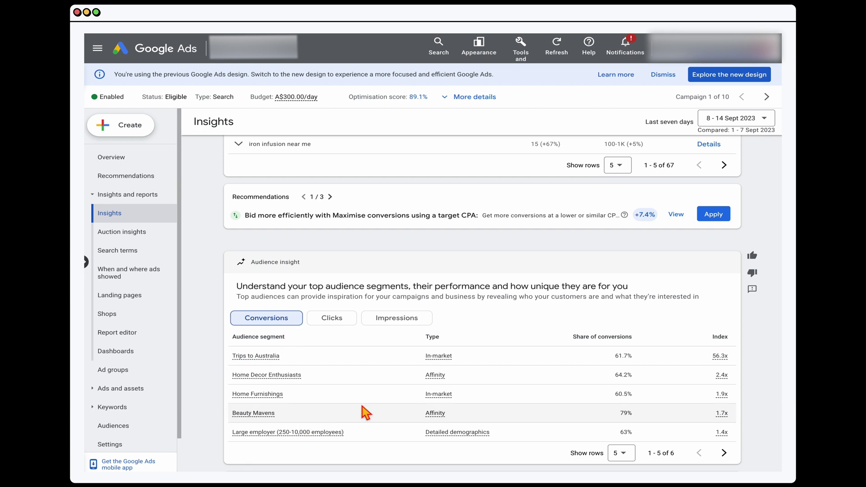
{"action": "left_click", "coordinate": [237, 356]}
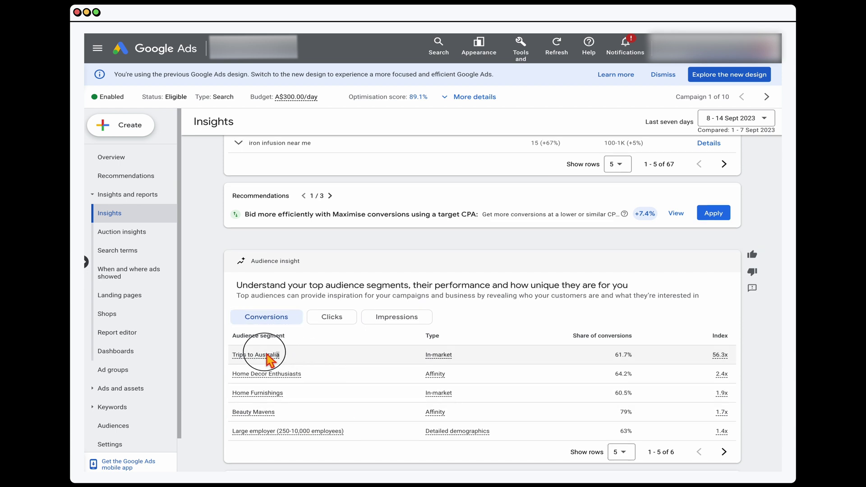
{"action": "left_click_drag", "start_coordinate": [238, 354], "coordinate": [231, 356]}
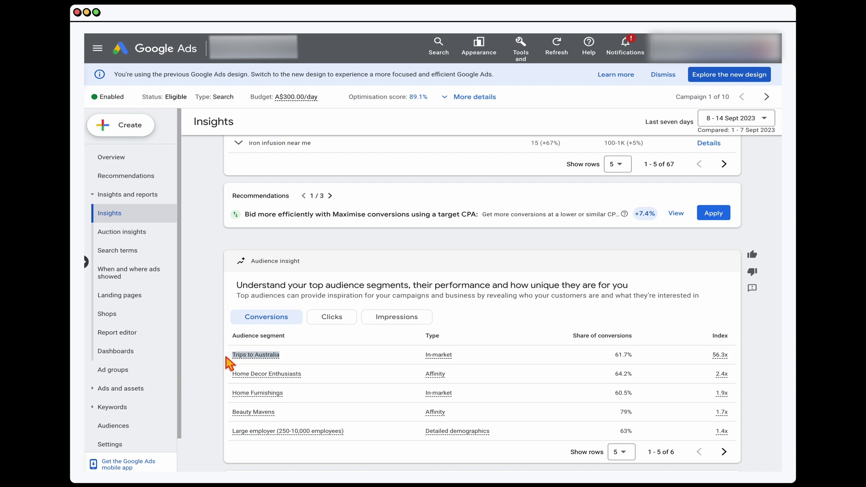
{"action": "left_click_drag", "start_coordinate": [315, 381], "coordinate": [217, 387]}
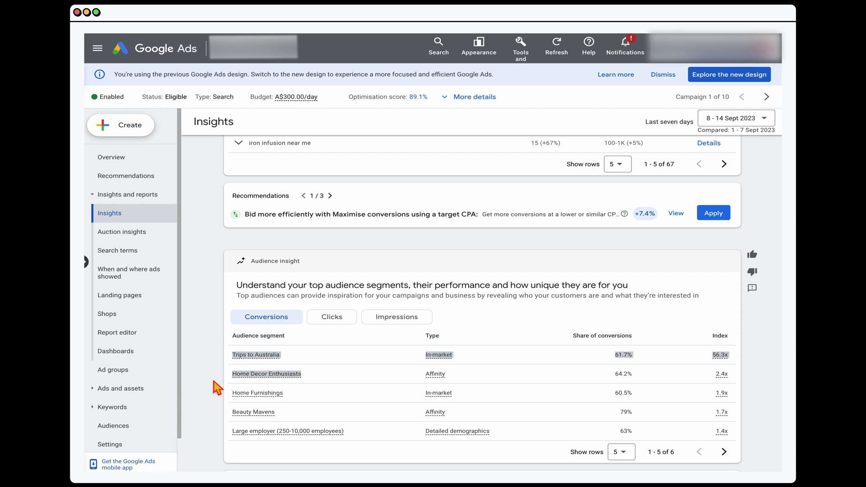
{"action": "left_click", "coordinate": [204, 378]}
{"action": "scroll", "coordinate": [219, 361], "scroll_direction": "down", "scroll_amount": 1}
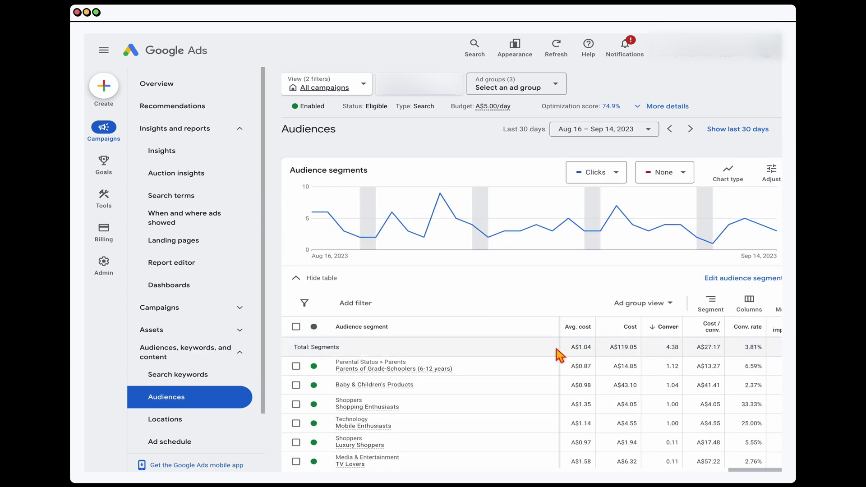
Scroll through the audience segments table and Demographics chart, from Travel Buffs to Technophiles.
{"action": "scroll", "coordinate": [638, 350], "scroll_direction": "right", "scroll_amount": 1}
{"action": "scroll", "coordinate": [641, 357], "scroll_direction": "left", "scroll_amount": 5}
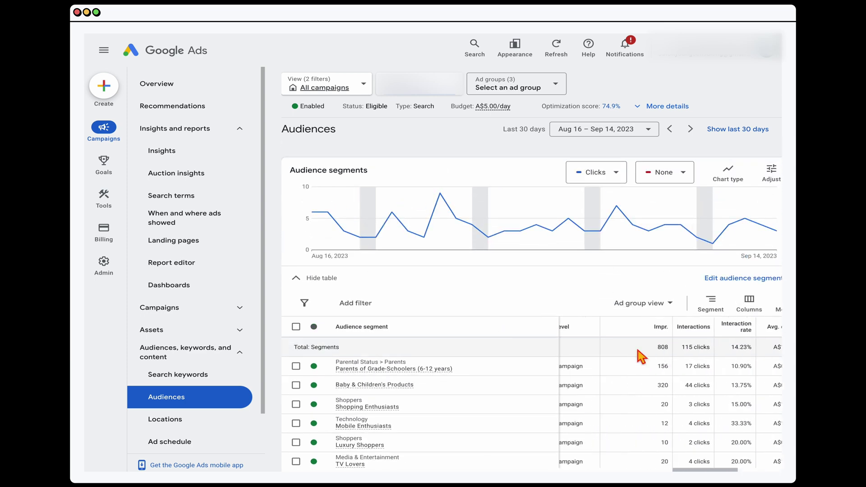
{"action": "scroll", "coordinate": [640, 357], "scroll_direction": "right", "scroll_amount": 5}
{"action": "scroll", "coordinate": [641, 357], "scroll_direction": "down", "scroll_amount": 5}
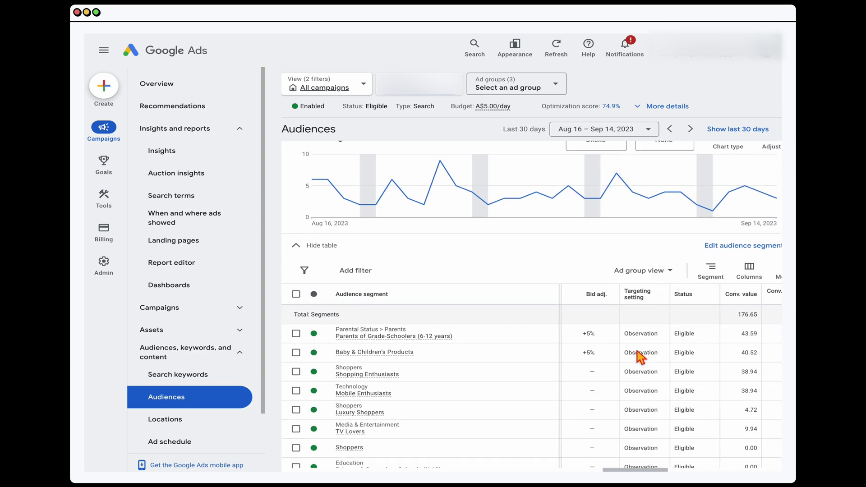
{"action": "scroll", "coordinate": [640, 358], "scroll_direction": "down", "scroll_amount": 5}
{"action": "scroll", "coordinate": [640, 359], "scroll_direction": "up", "scroll_amount": 10}
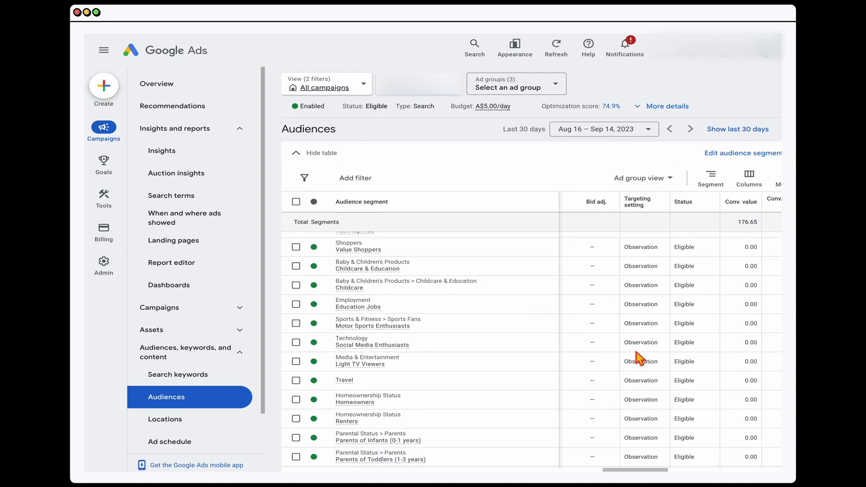
{"action": "scroll", "coordinate": [640, 359], "scroll_direction": "up", "scroll_amount": 2}
{"action": "scroll", "coordinate": [632, 359], "scroll_direction": "down", "scroll_amount": 1}
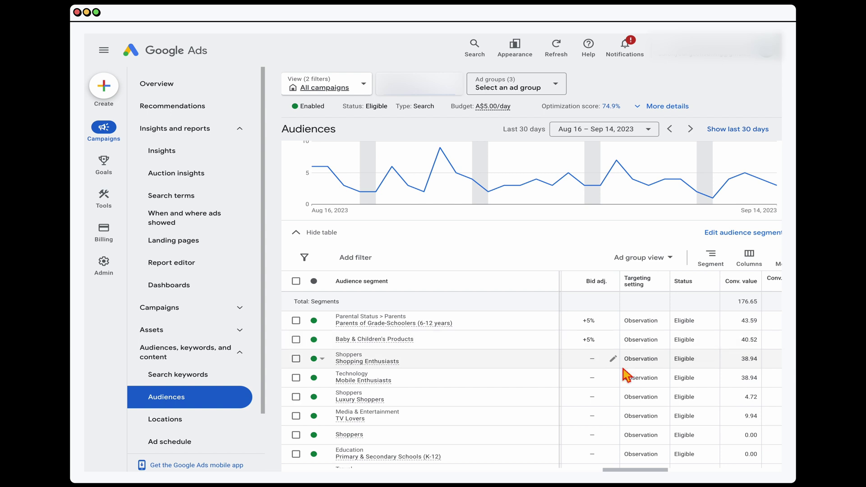
{"action": "scroll", "coordinate": [627, 376], "scroll_direction": "right", "scroll_amount": 3}
{"action": "scroll", "coordinate": [627, 376], "scroll_direction": "right", "scroll_amount": 3}
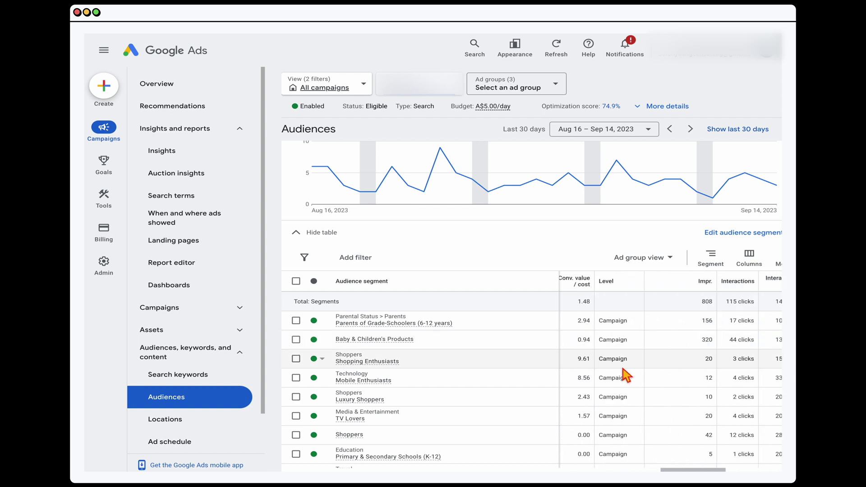
{"action": "scroll", "coordinate": [623, 372], "scroll_direction": "down", "scroll_amount": 5}
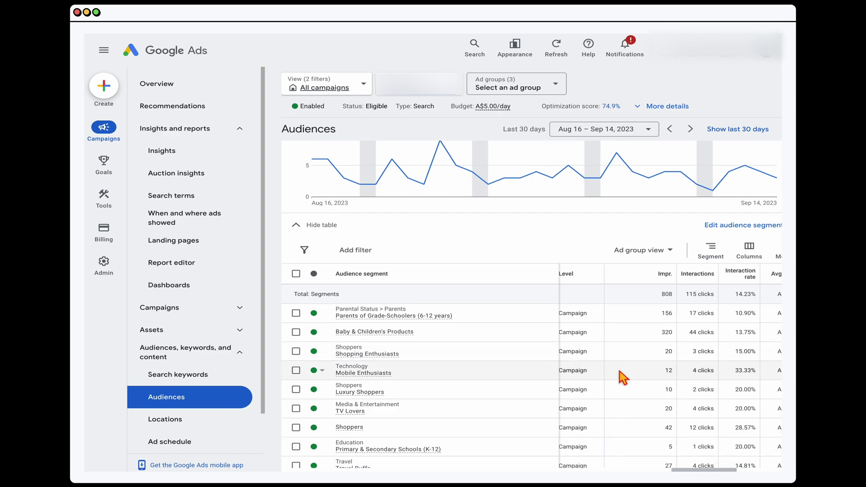
{"action": "scroll", "coordinate": [622, 377], "scroll_direction": "up", "scroll_amount": 10}
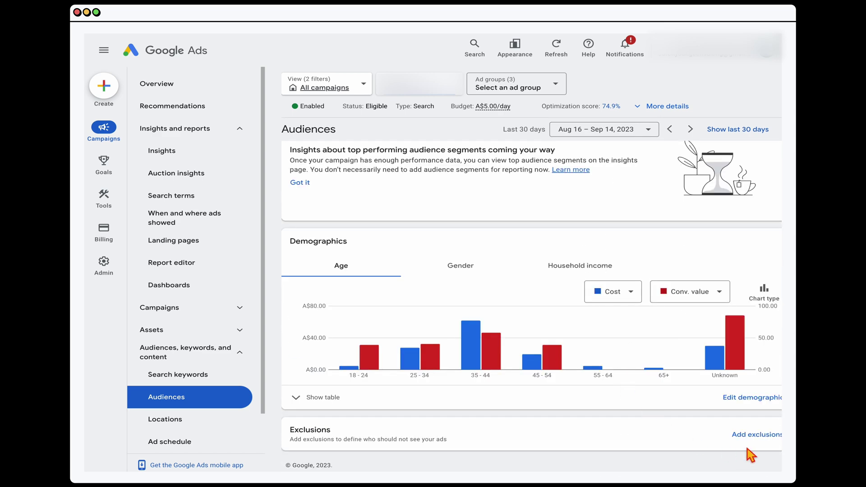
{"action": "scroll", "coordinate": [741, 440], "scroll_direction": "right", "scroll_amount": 1}
{"action": "scroll", "coordinate": [738, 449], "scroll_direction": "down", "scroll_amount": 1}
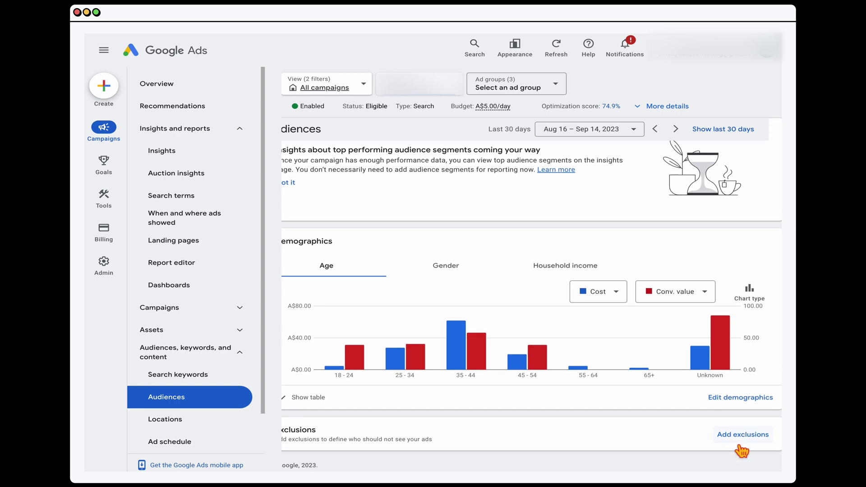
{"action": "scroll", "coordinate": [623, 409], "scroll_direction": "up", "scroll_amount": 5}
{"action": "scroll", "coordinate": [623, 410], "scroll_direction": "down", "scroll_amount": 5}
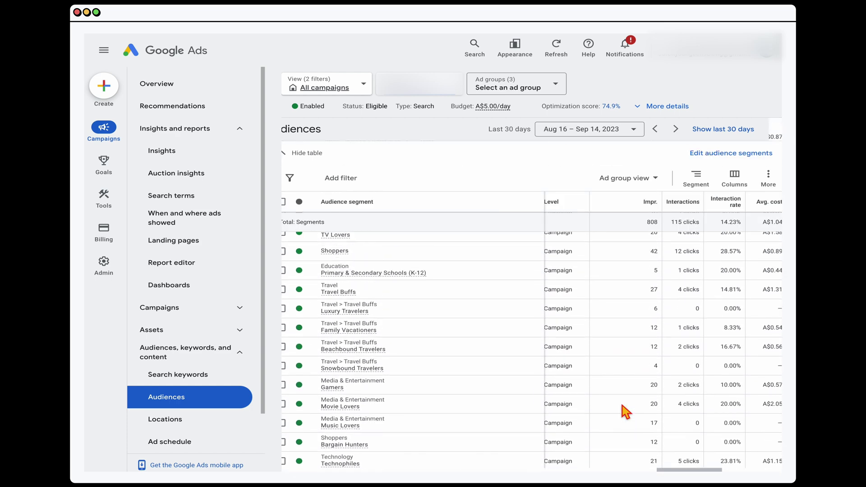